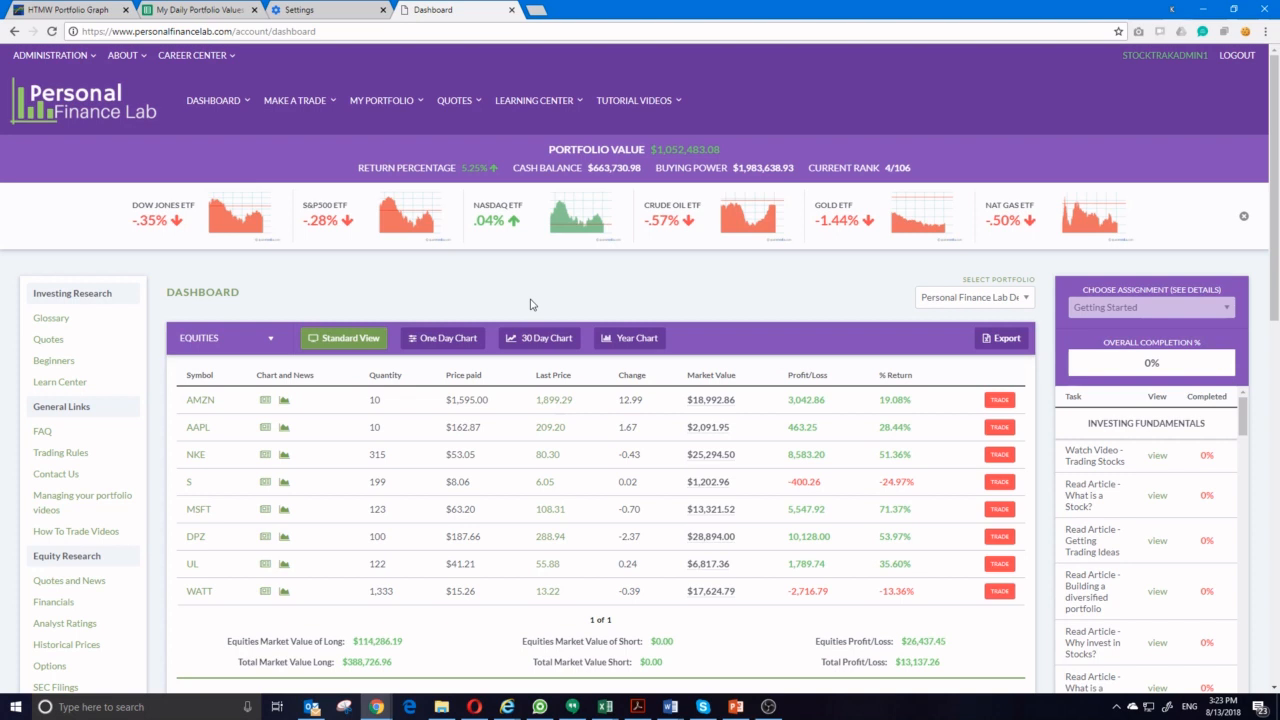
# Open the historical portfolio values from the Portfolio Value Chart and select the whole table for copying, header row included
pyautogui.scroll(-4, 530, 304)
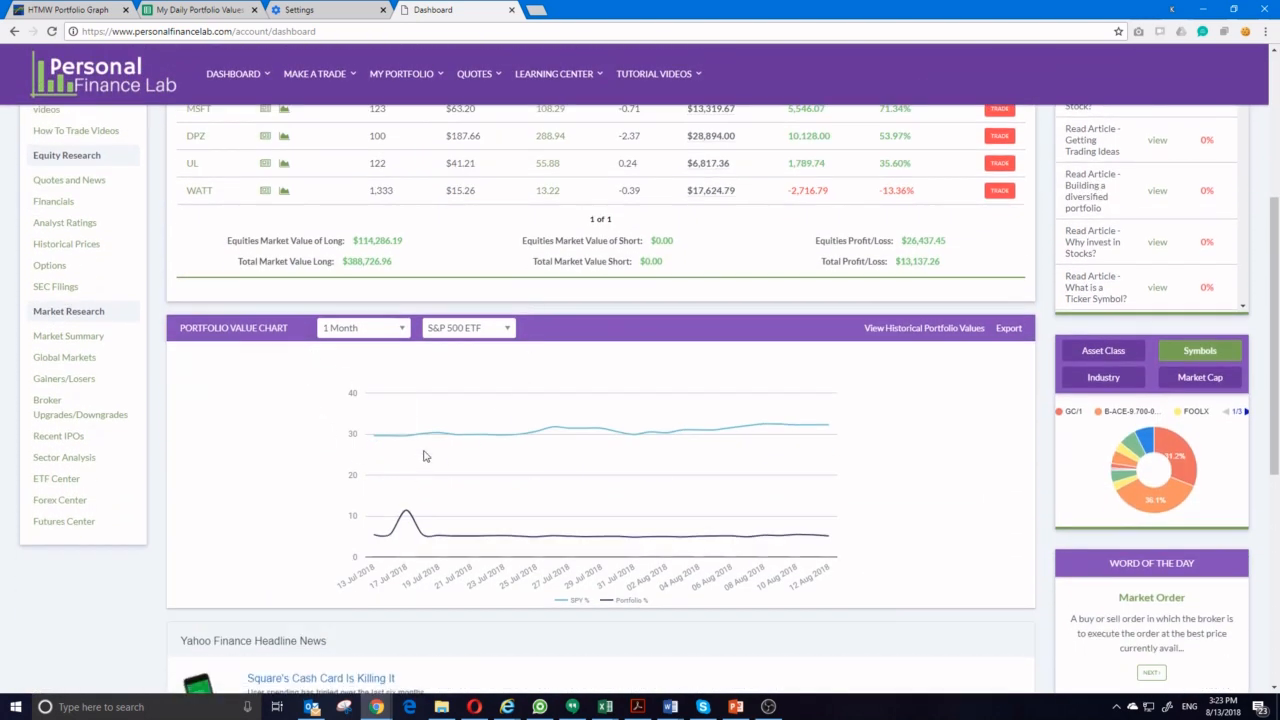
pyautogui.click(920, 330)
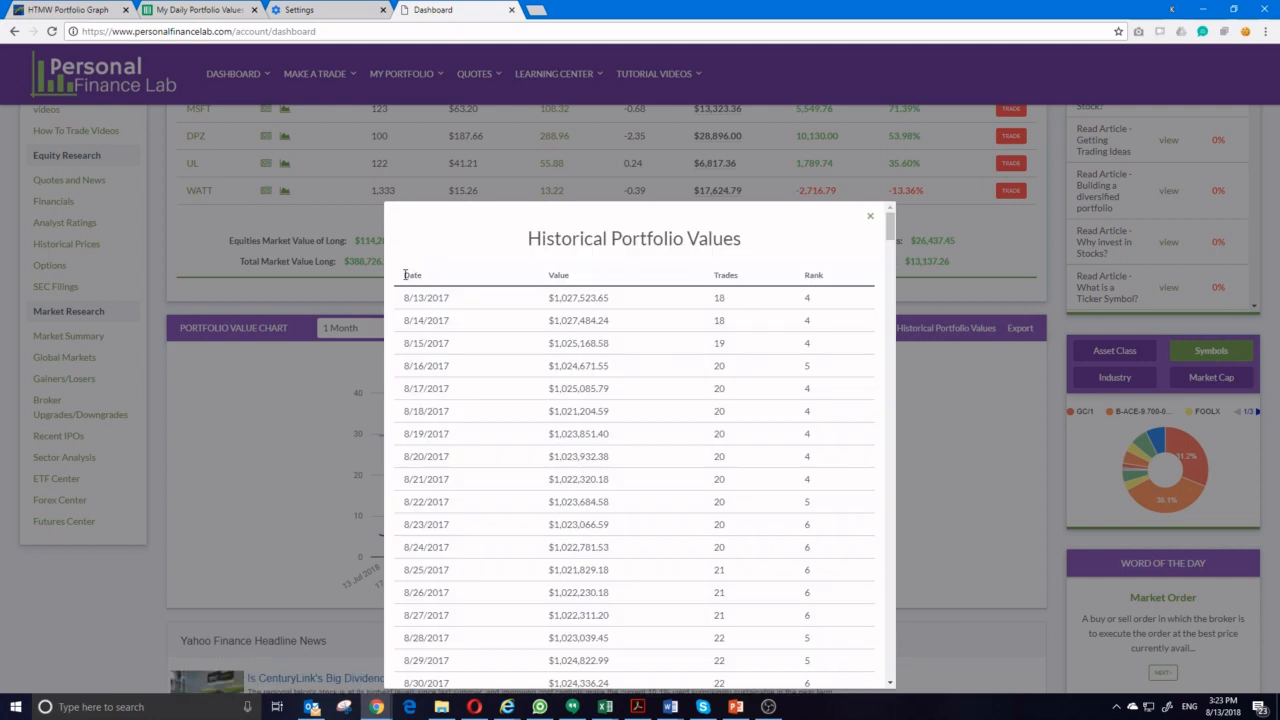
pyautogui.moveTo(404, 275); pyautogui.dragTo(818, 658)
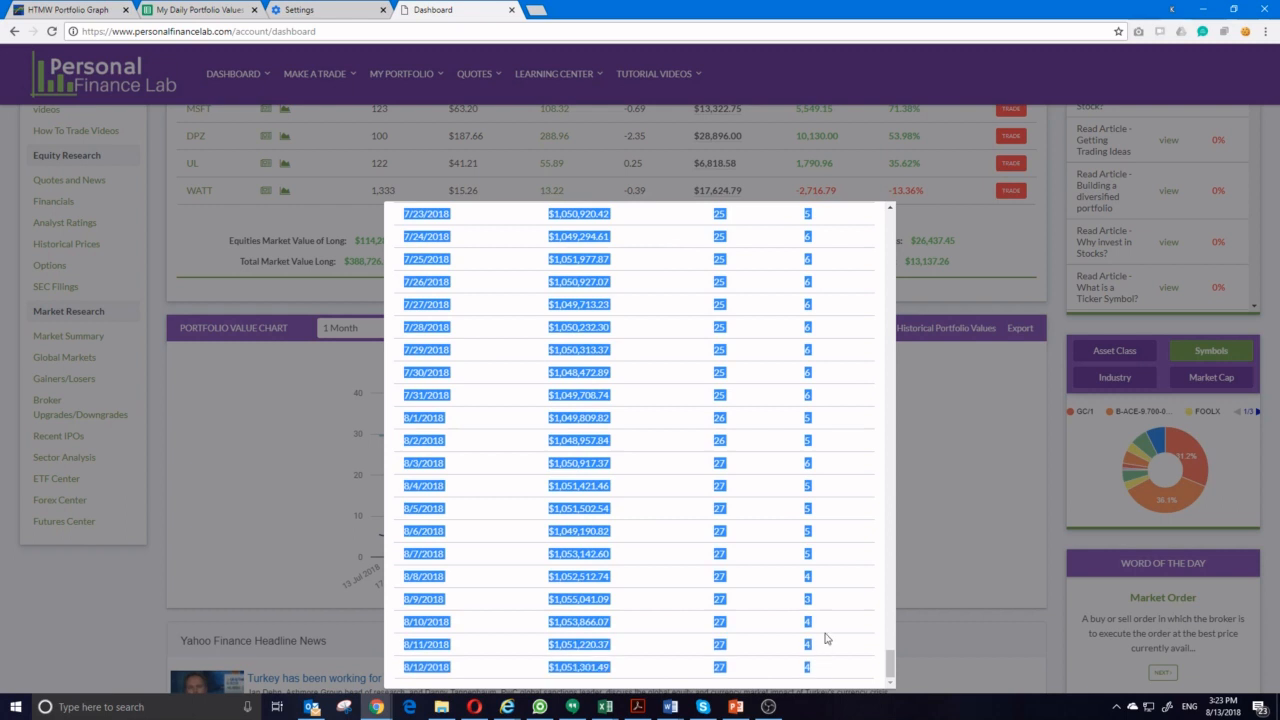
# Open Excel and paste the copied portfolio history table into a blank workbook at cell A1
pyautogui.click(200, 706)
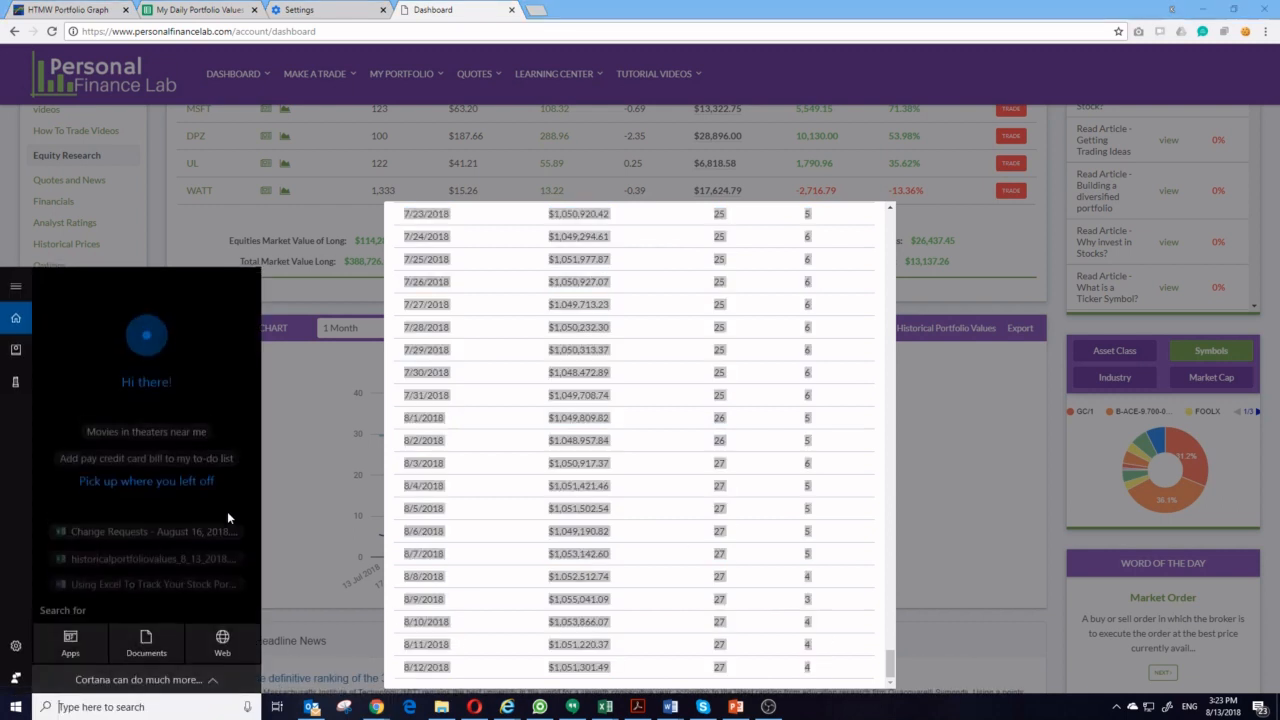
pyautogui.write('excel')
pyautogui.press('Return')
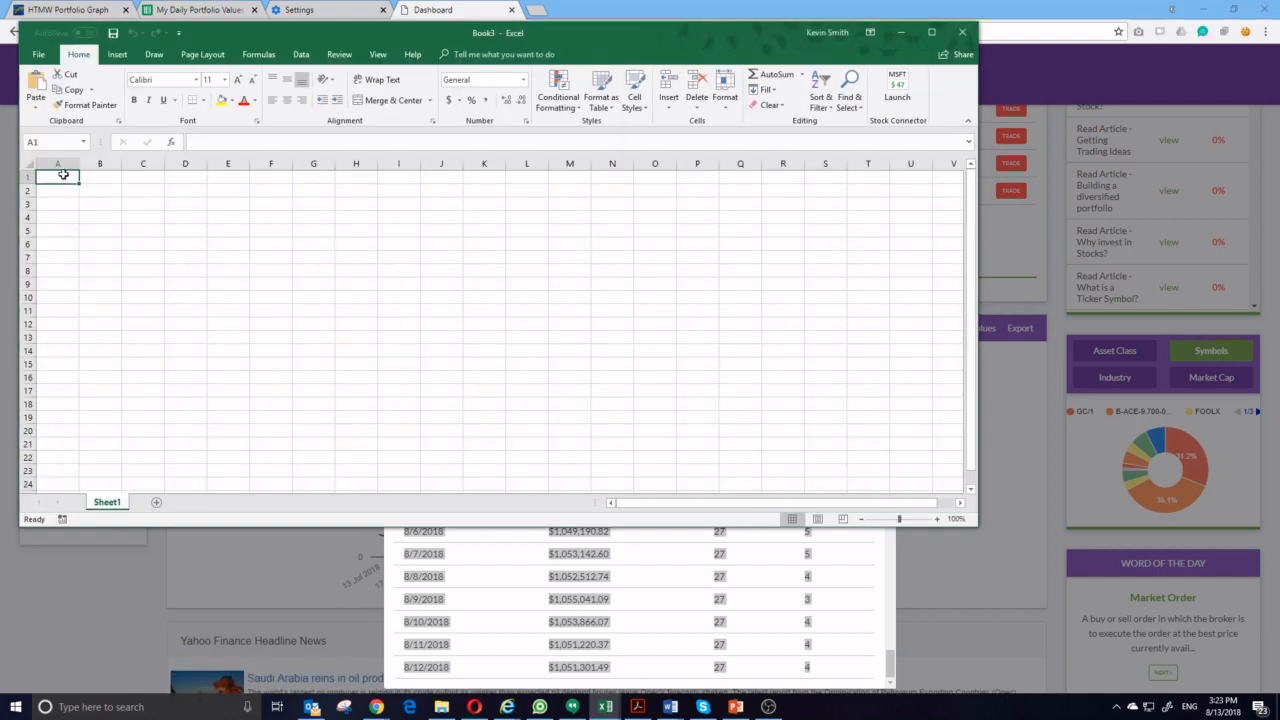
pyautogui.hotkey('ctrl', 'v')
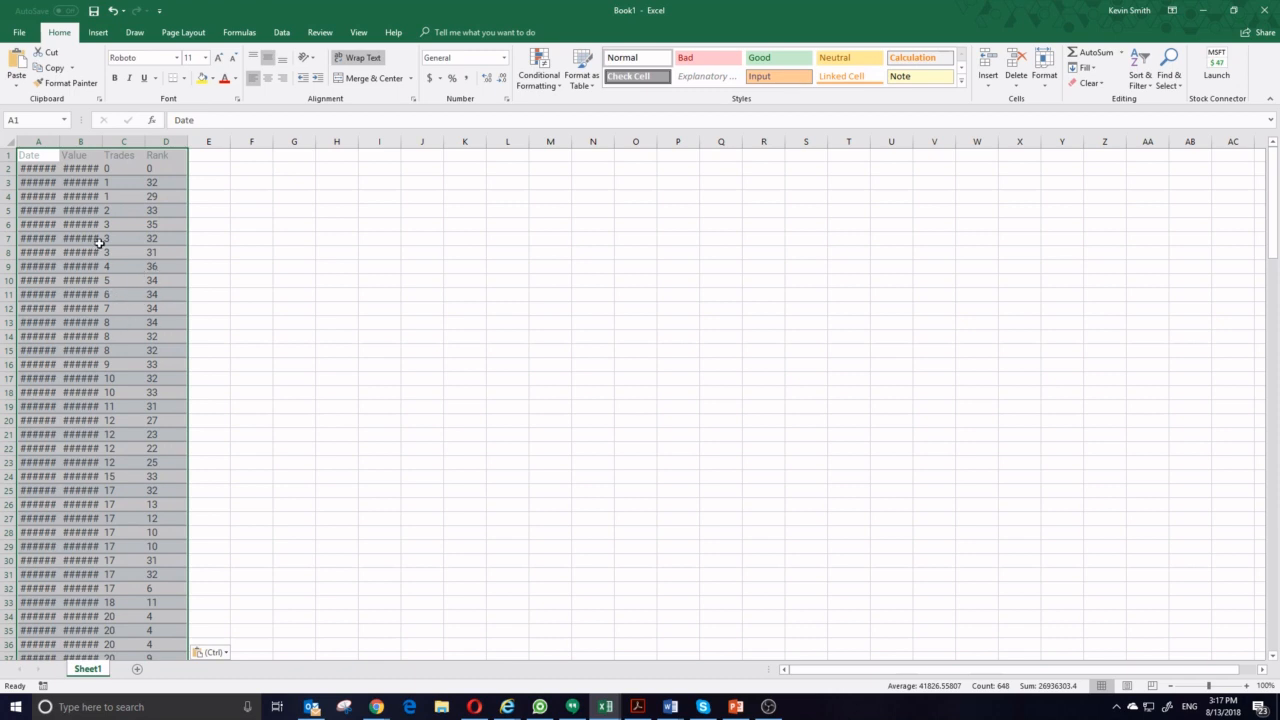
# Check the date stored in A2, and autofit the Date and Value columns on Sheet1 to their contents
pyautogui.click(39, 170)
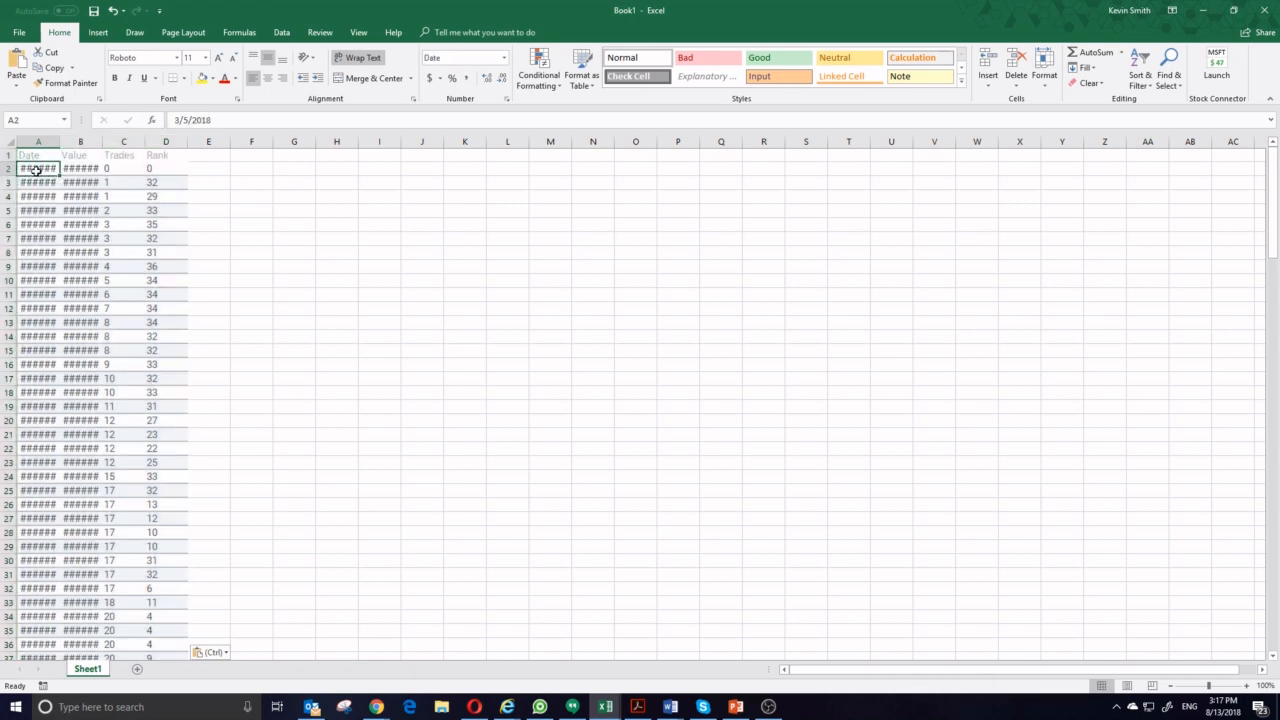
pyautogui.moveTo(172, 120); pyautogui.dragTo(230, 117)
pyautogui.click(230, 117)
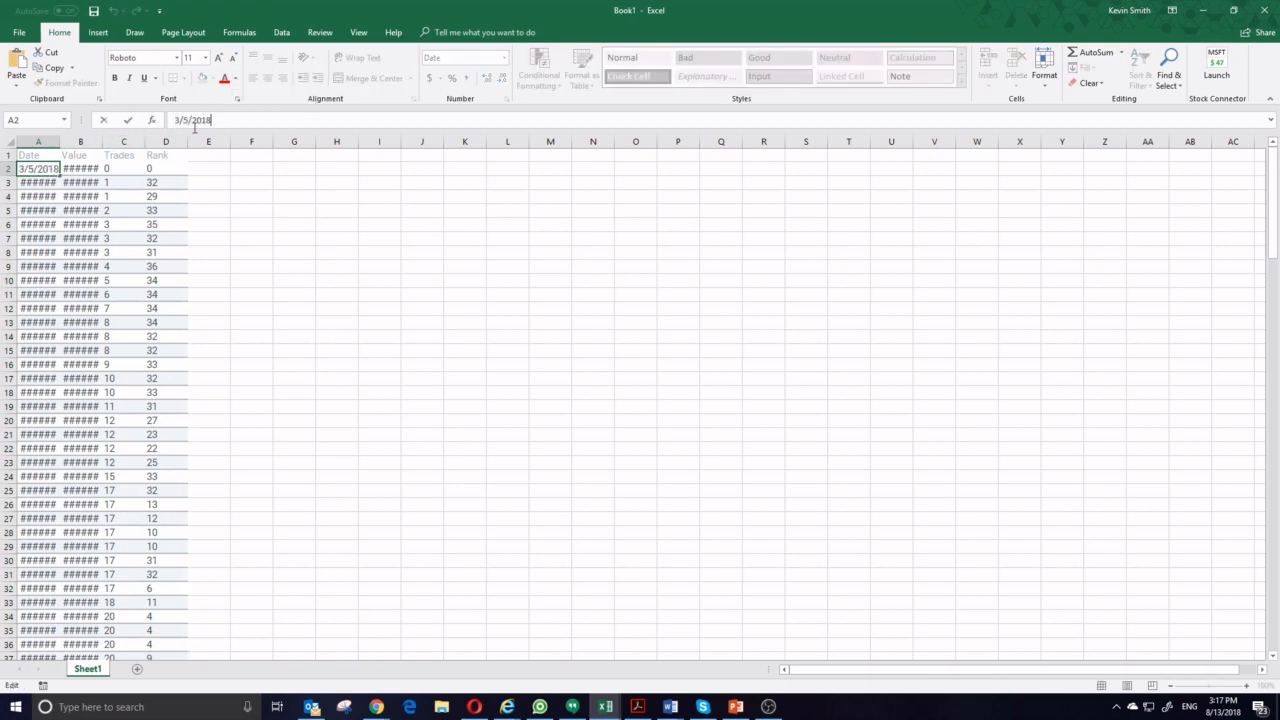
pyautogui.click(36, 183)
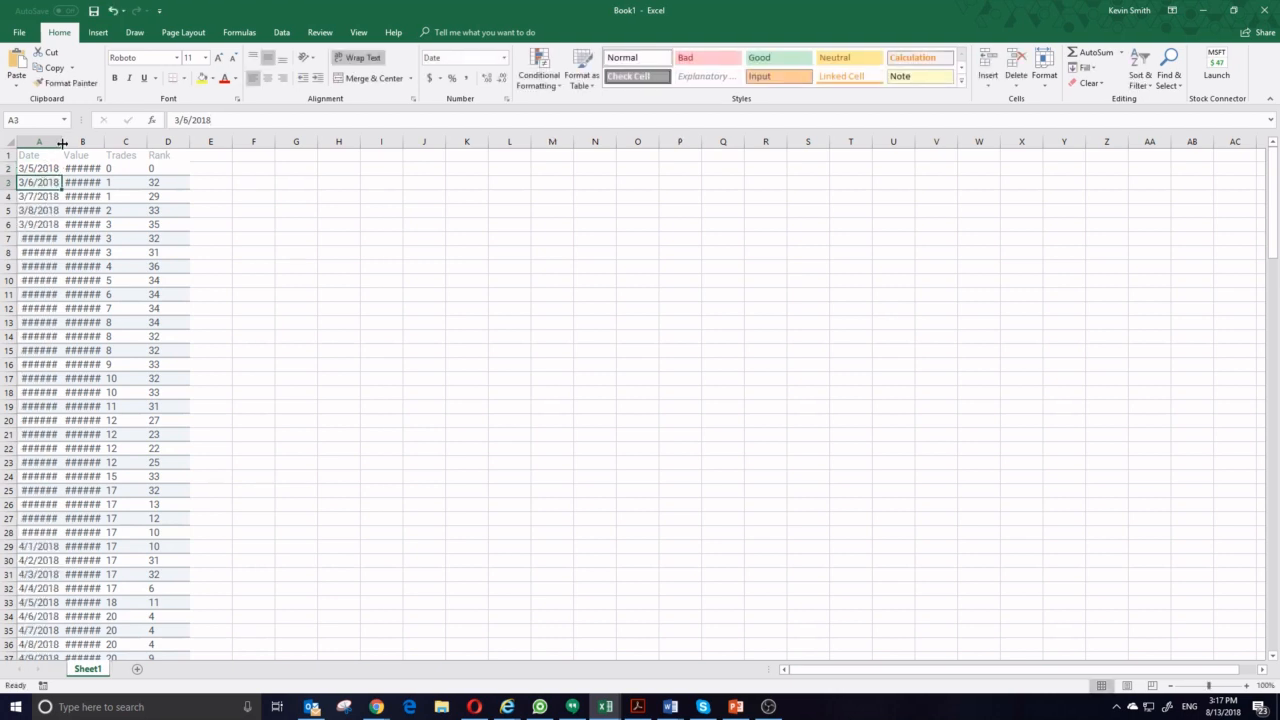
pyautogui.doubleClick(62, 143)
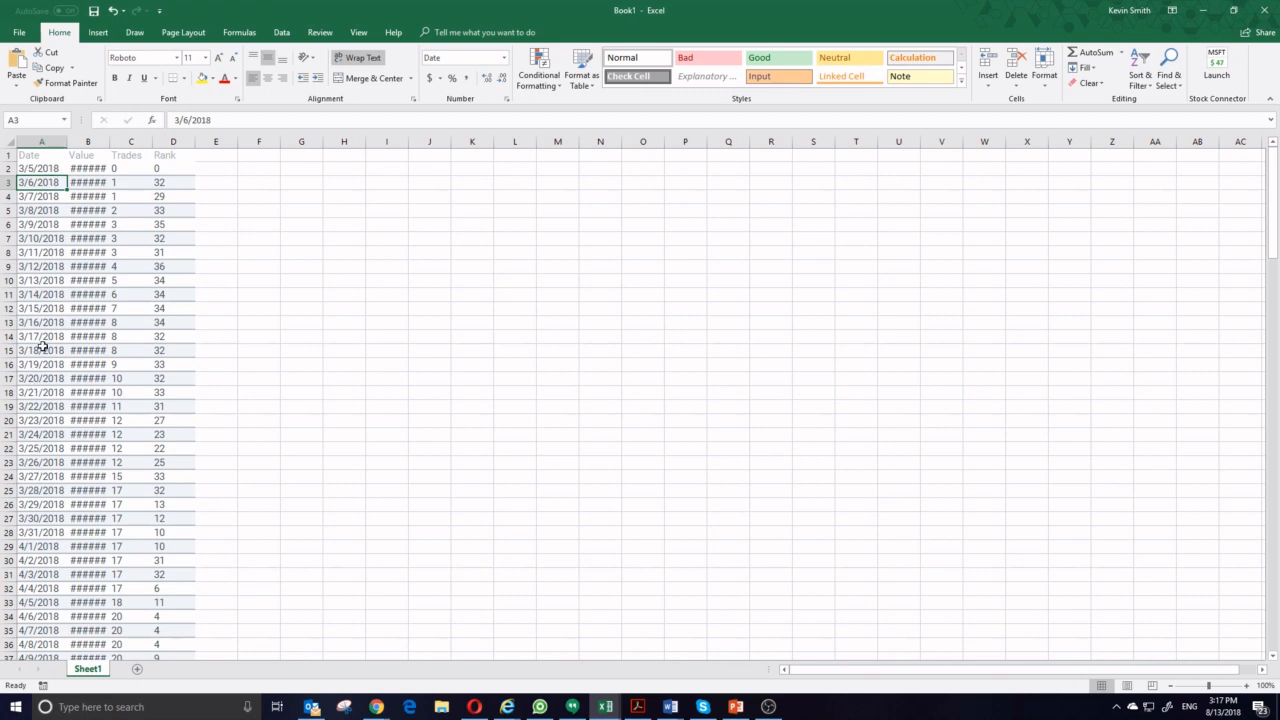
pyautogui.doubleClick(109, 141)
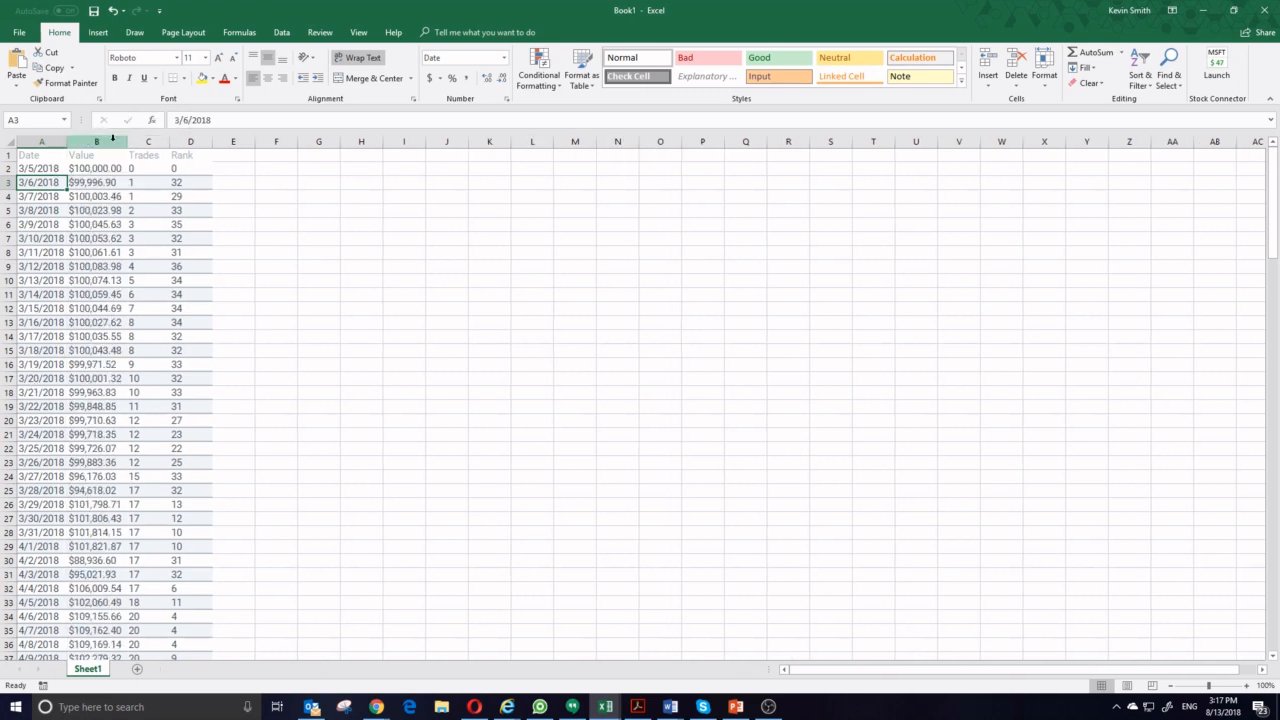
pyautogui.click(153, 350)
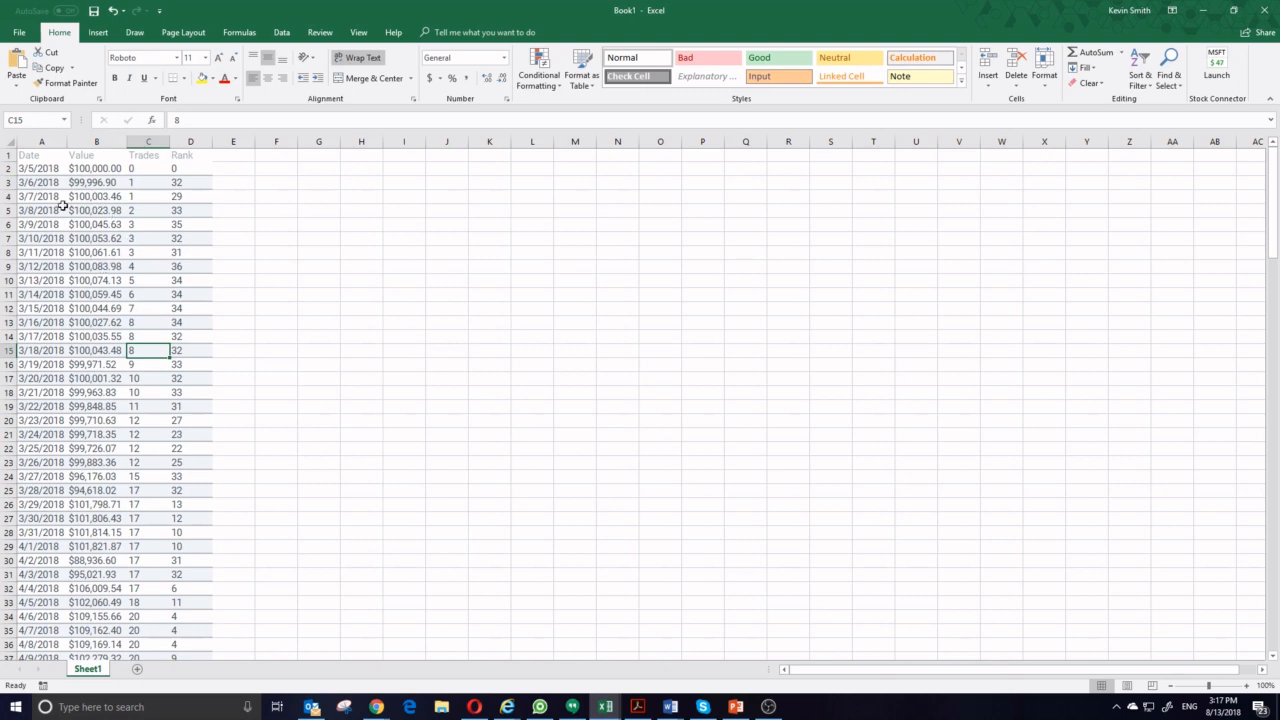
# Add a second worksheet and paste the portfolio table at A1 using Match Destination Formatting
pyautogui.click(137, 668)
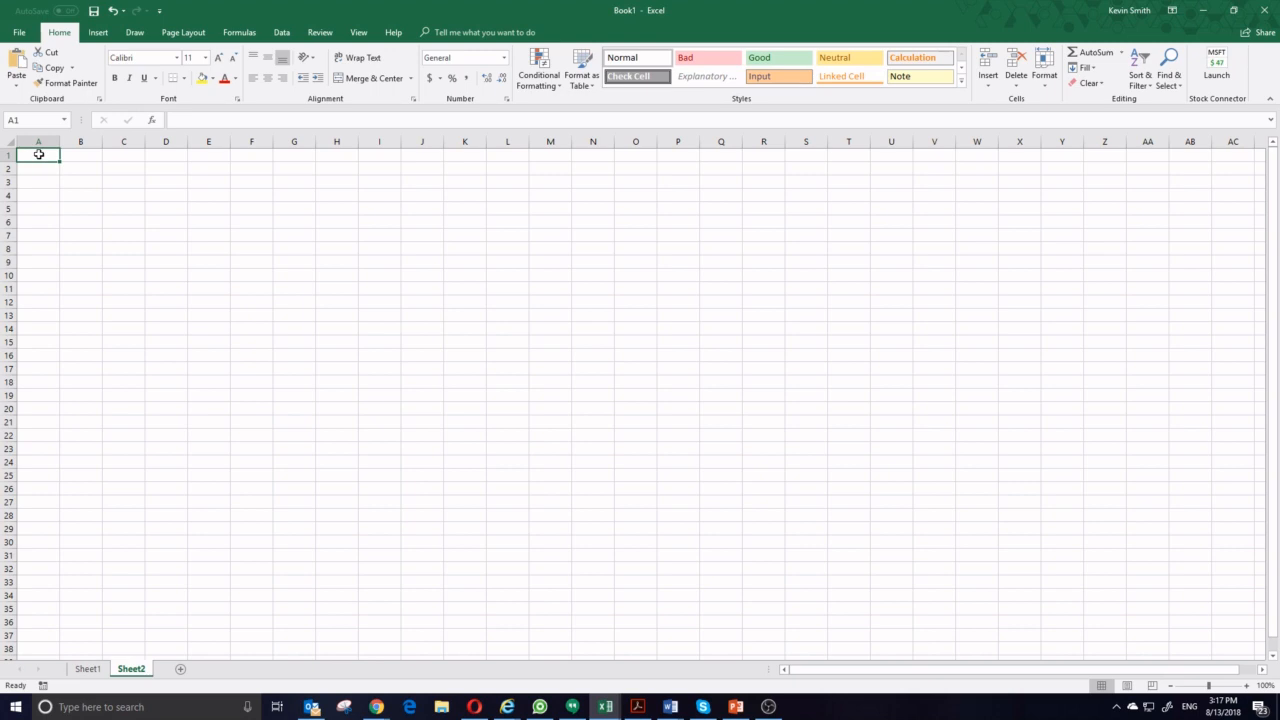
pyautogui.rightClick(39, 154)
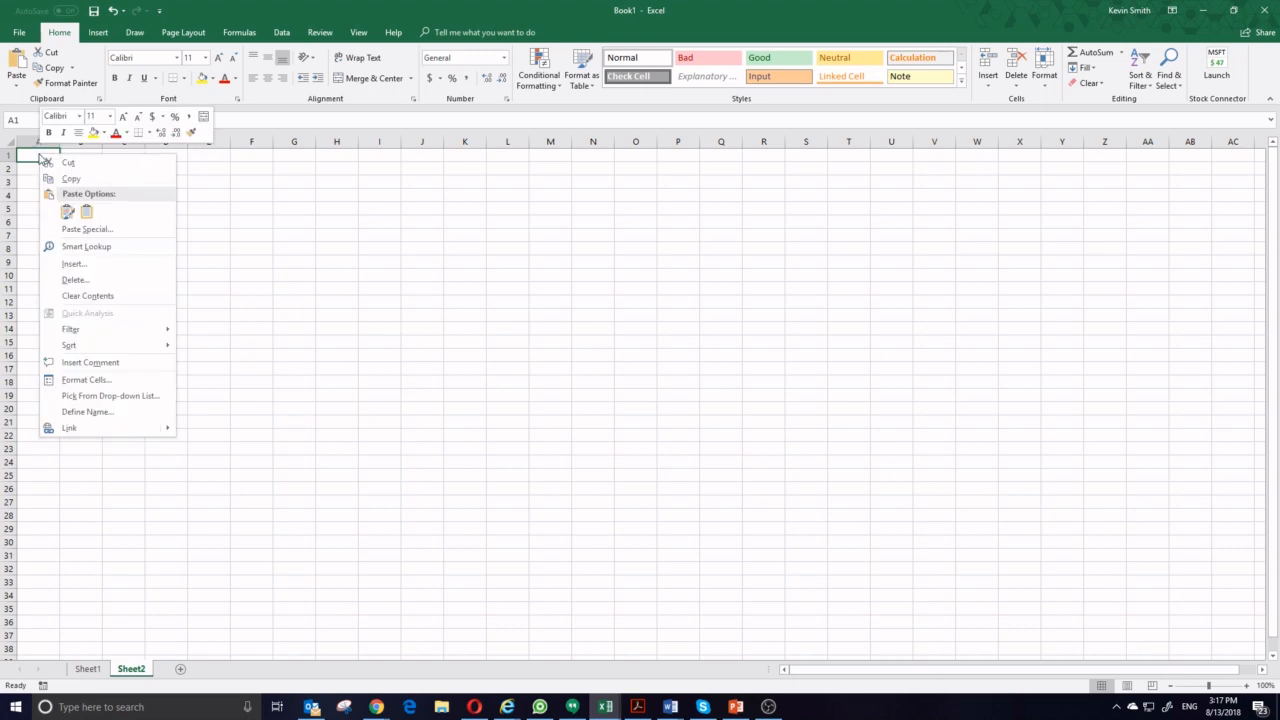
pyautogui.click(86, 211)
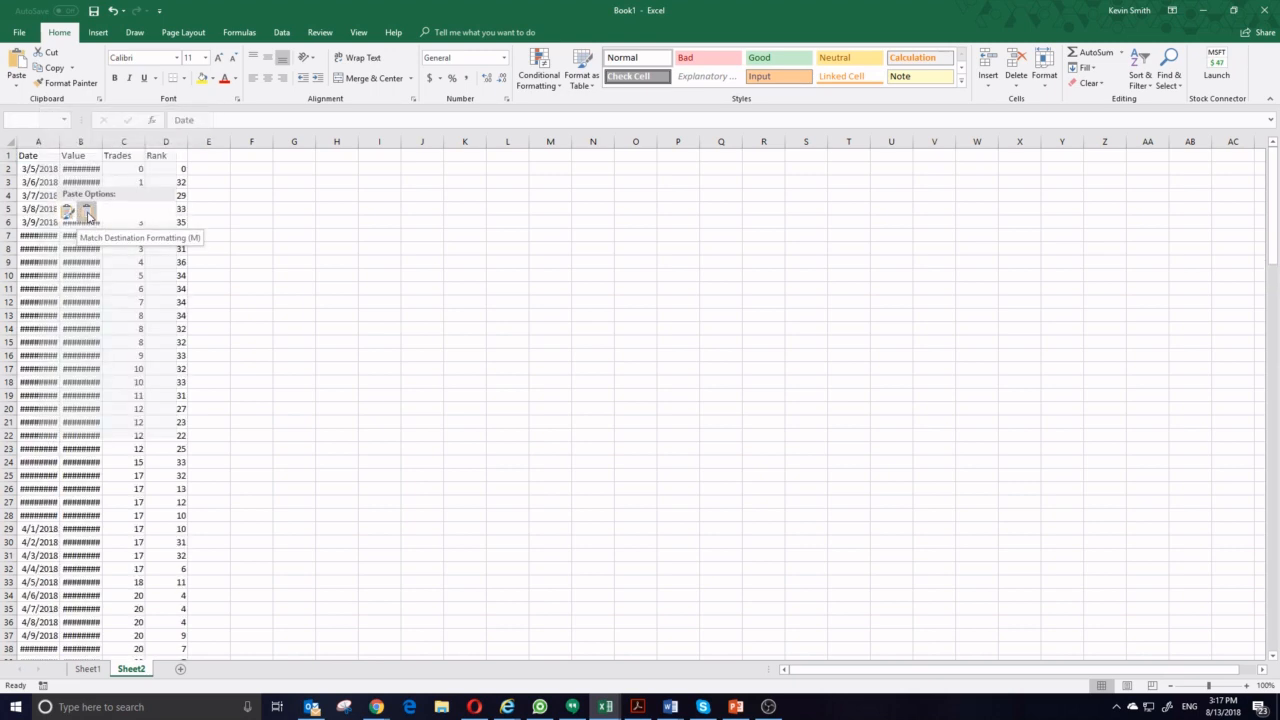
pyautogui.click(86, 211)
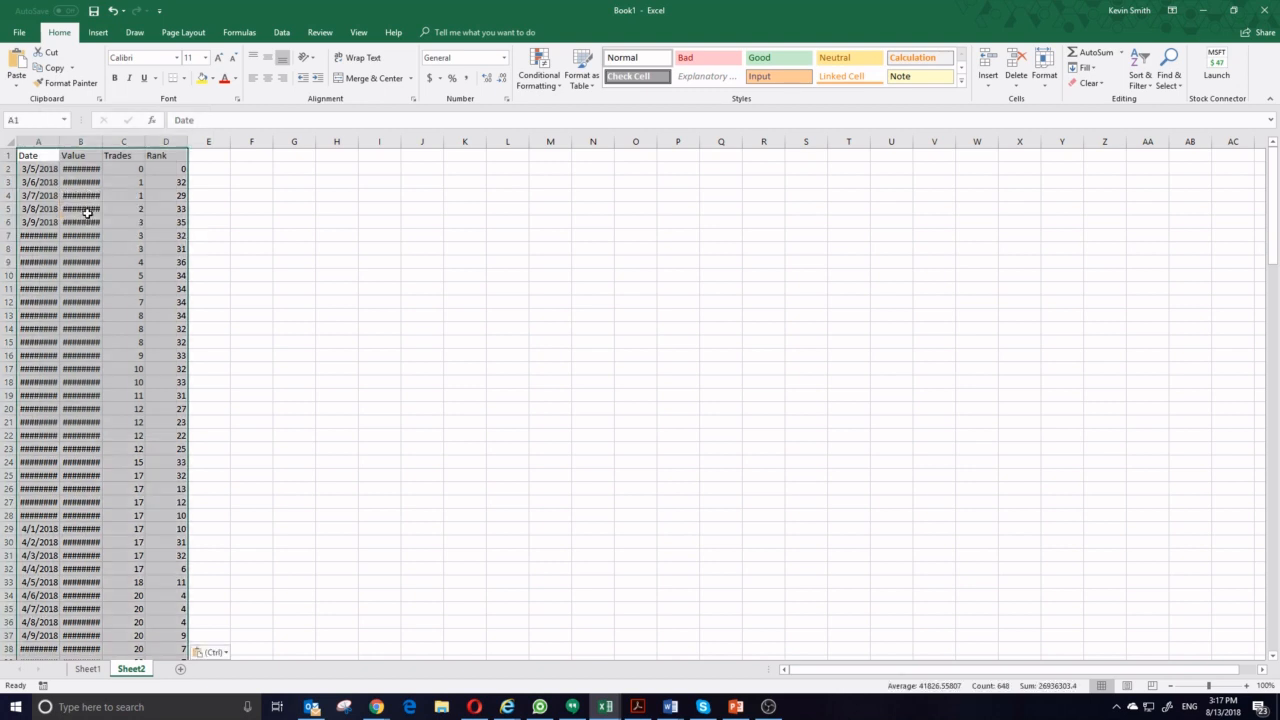
# Autofit the Date and Value columns on Sheet2 so the full dates and amounts show
pyautogui.doubleClick(59, 141)
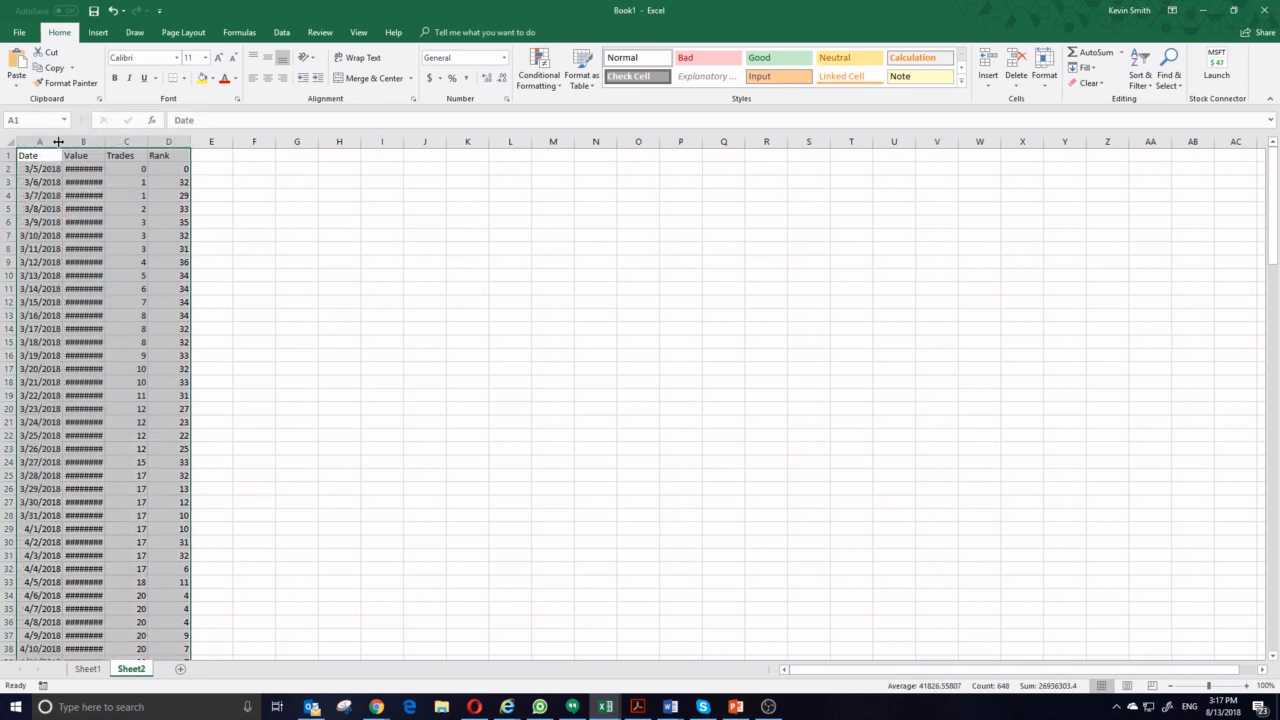
pyautogui.doubleClick(100, 148)
pyautogui.click(80, 206)
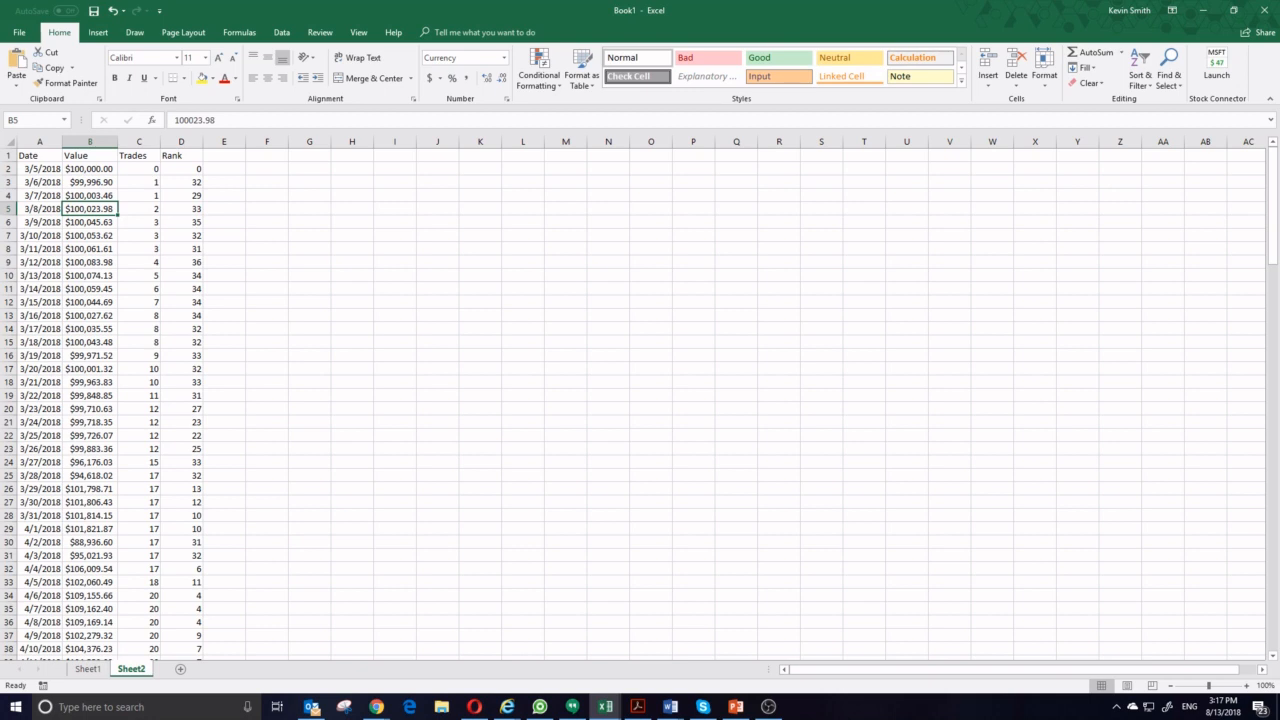
# Switch to the blank Google Sheets spreadsheet in Chrome and paste the portfolio table at A1
pyautogui.click(376, 707)
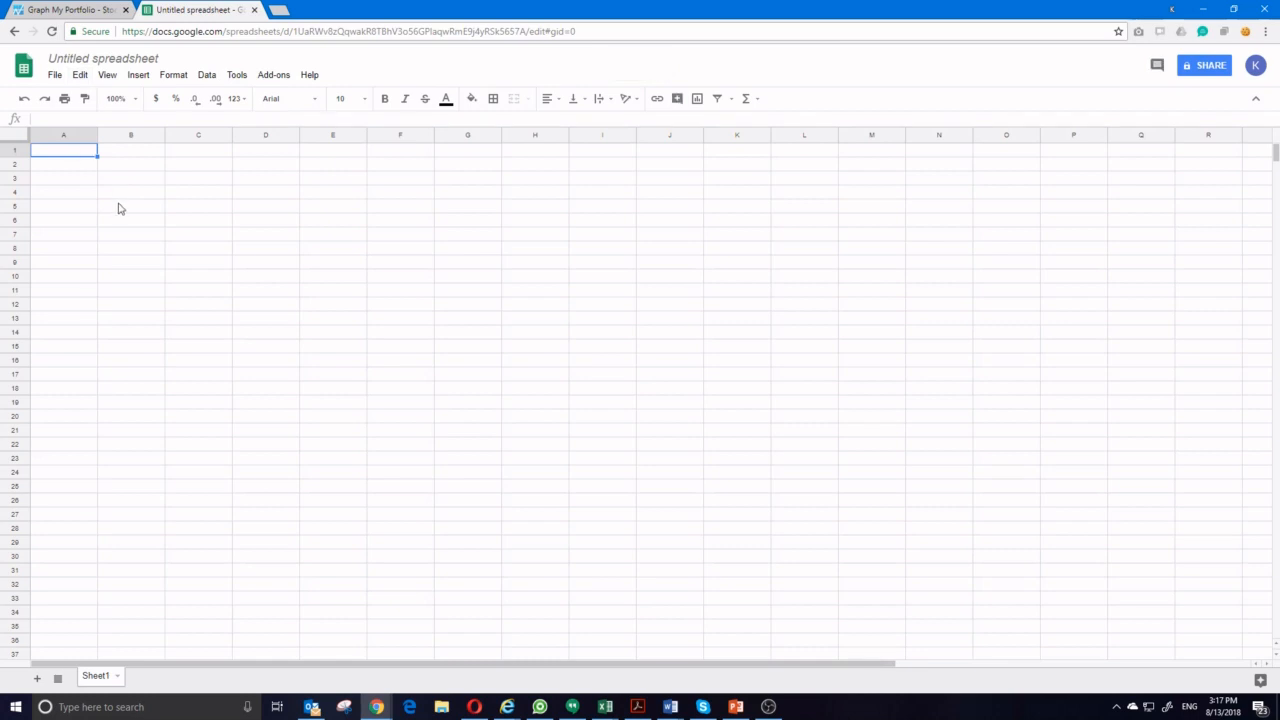
pyautogui.hotkey('ctrl', 'v')
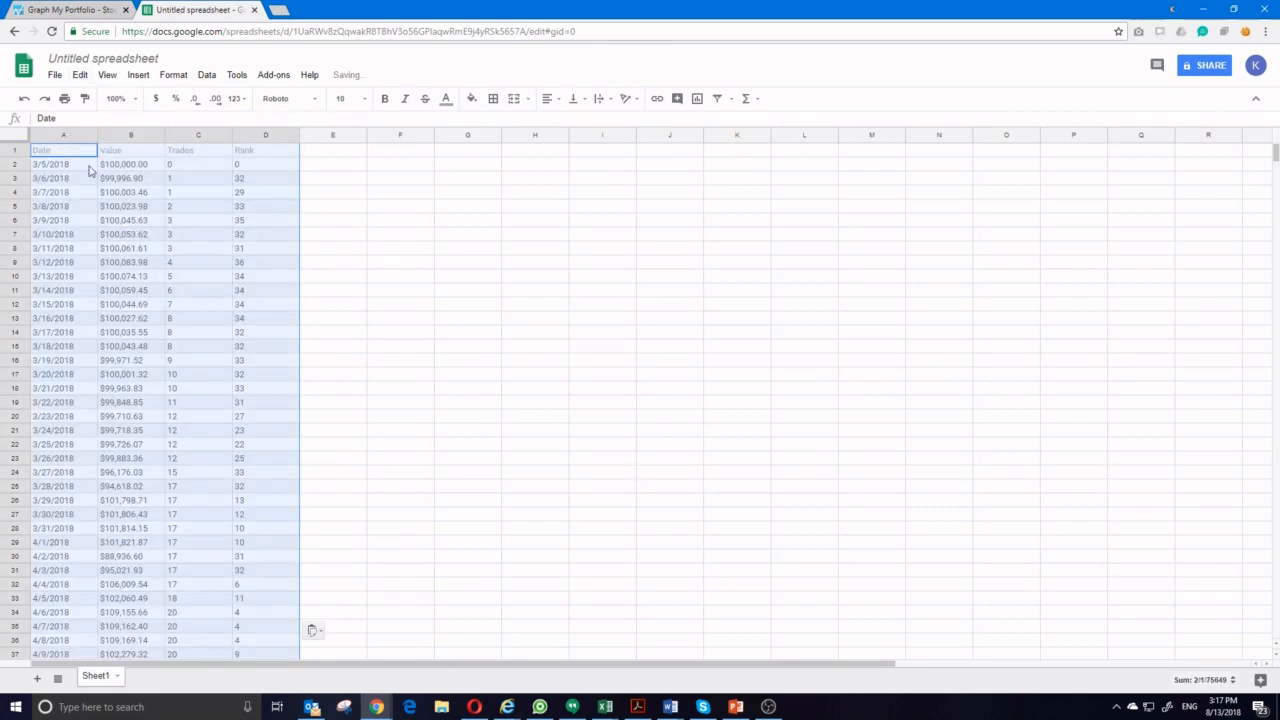
pyautogui.click(170, 249)
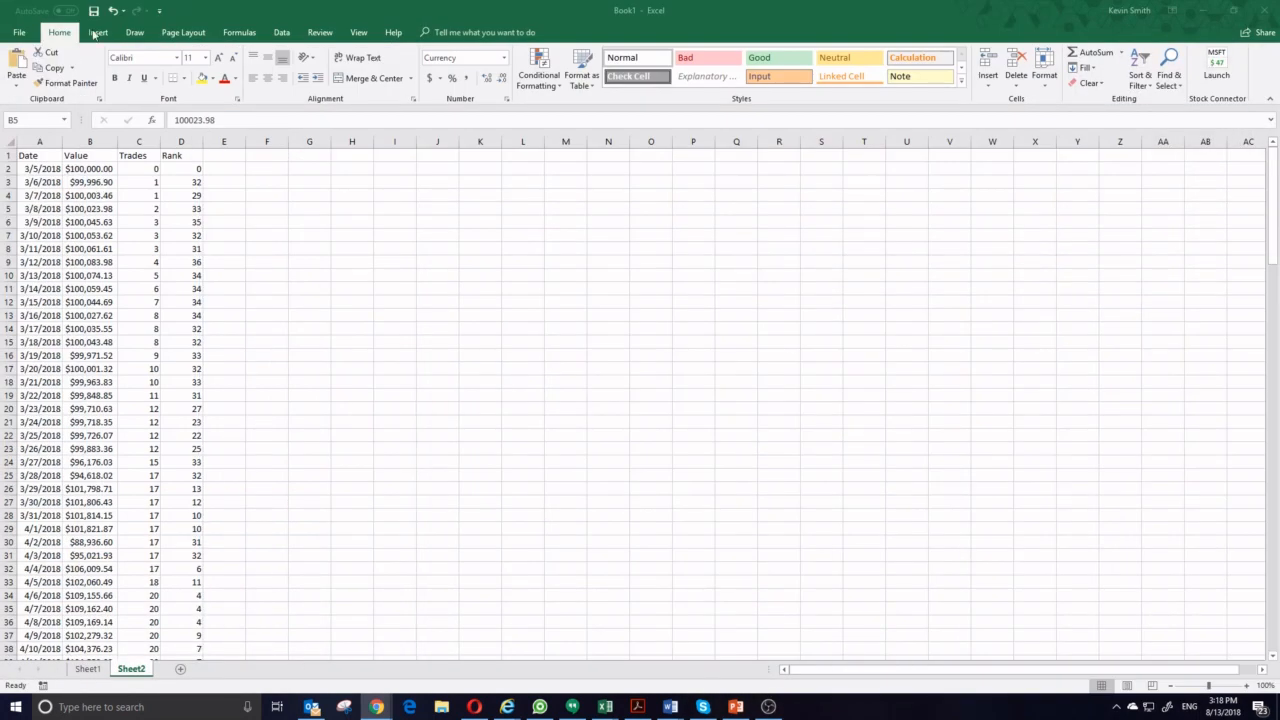
# View the Save As locations for the Excel workbook, and leave without saving
pyautogui.click(96, 11)
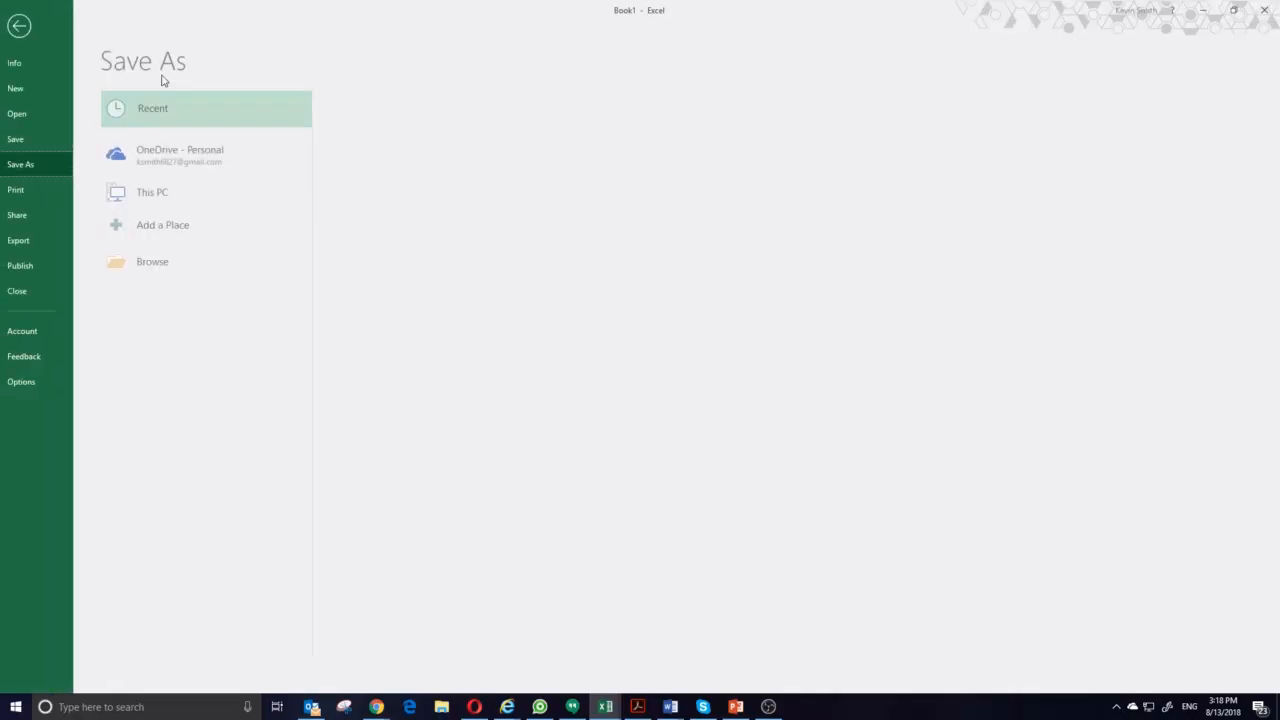
pyautogui.click(35, 30)
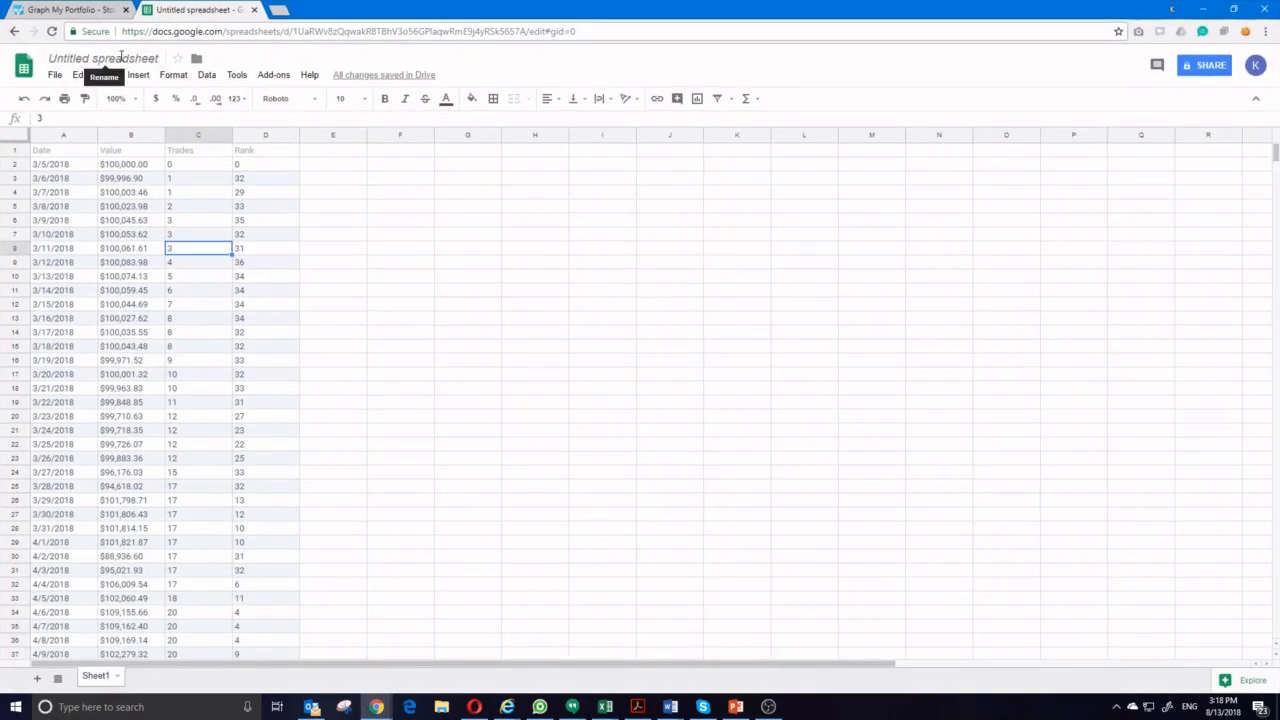
# Rename the untitled Google Sheets spreadsheet to "My Daily Portfolio Values"
pyautogui.click(122, 57)
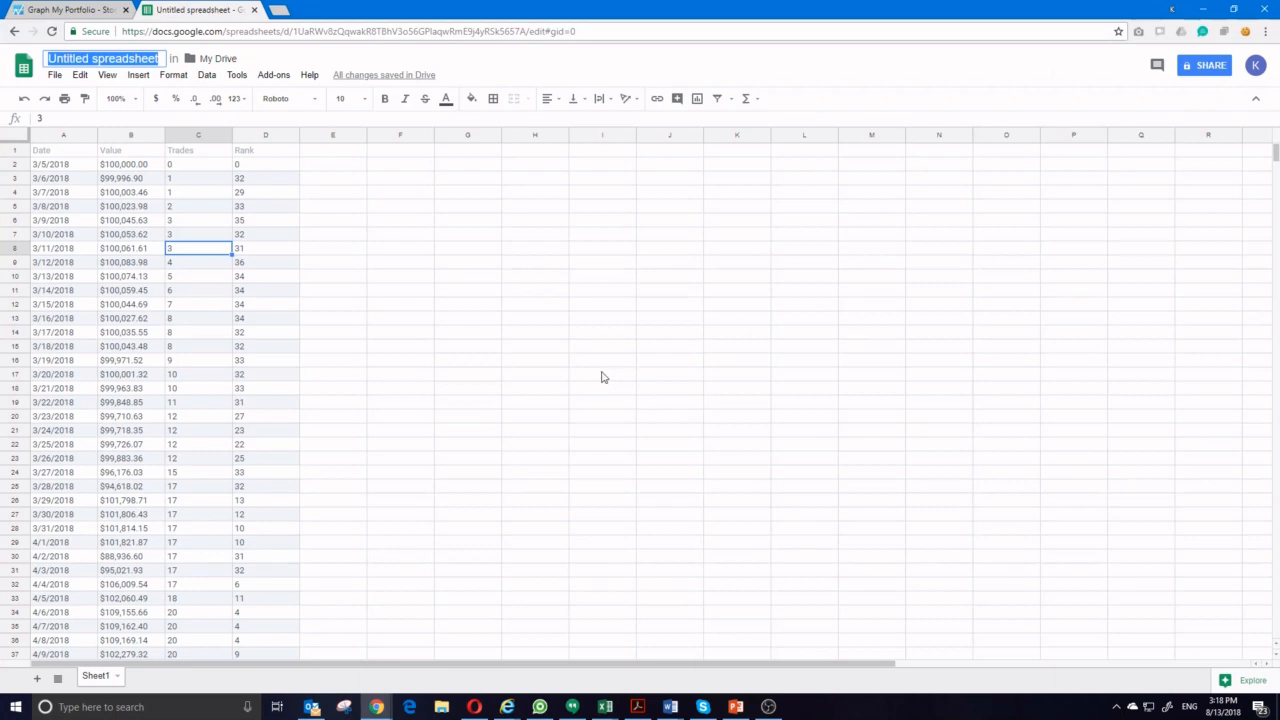
pyautogui.write('My Da')
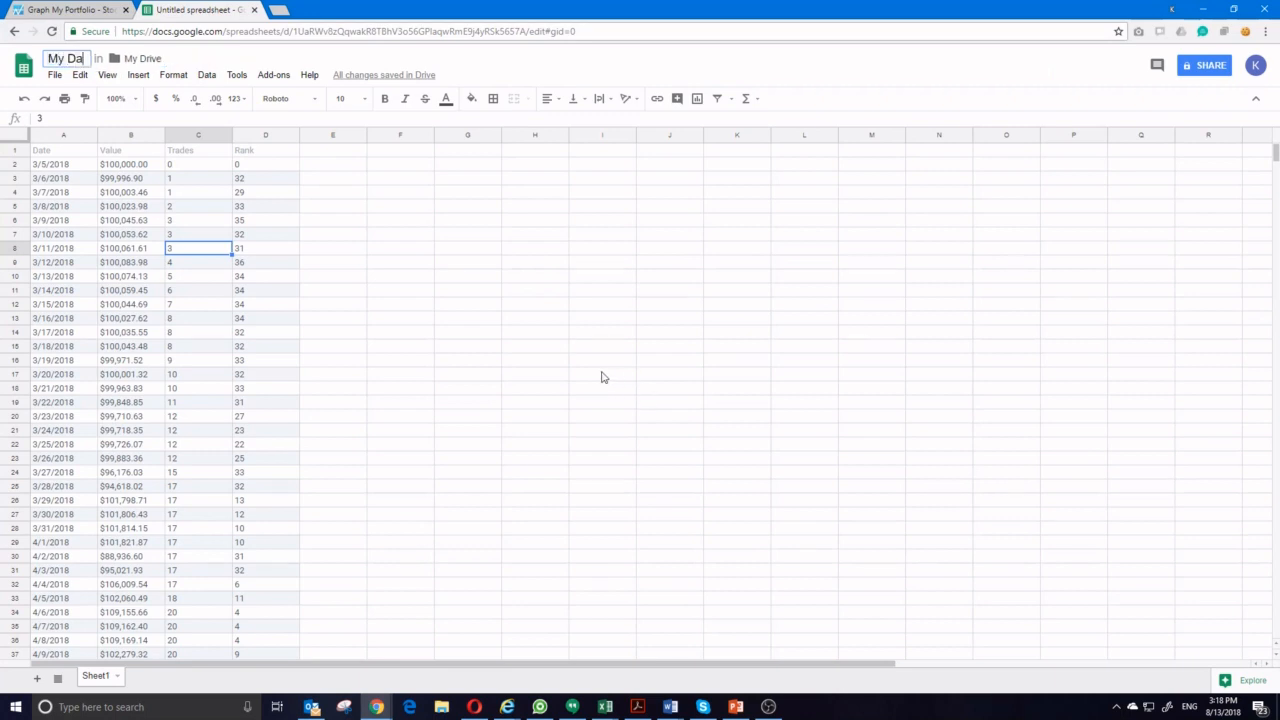
pyautogui.write('ily Portfolio Values')
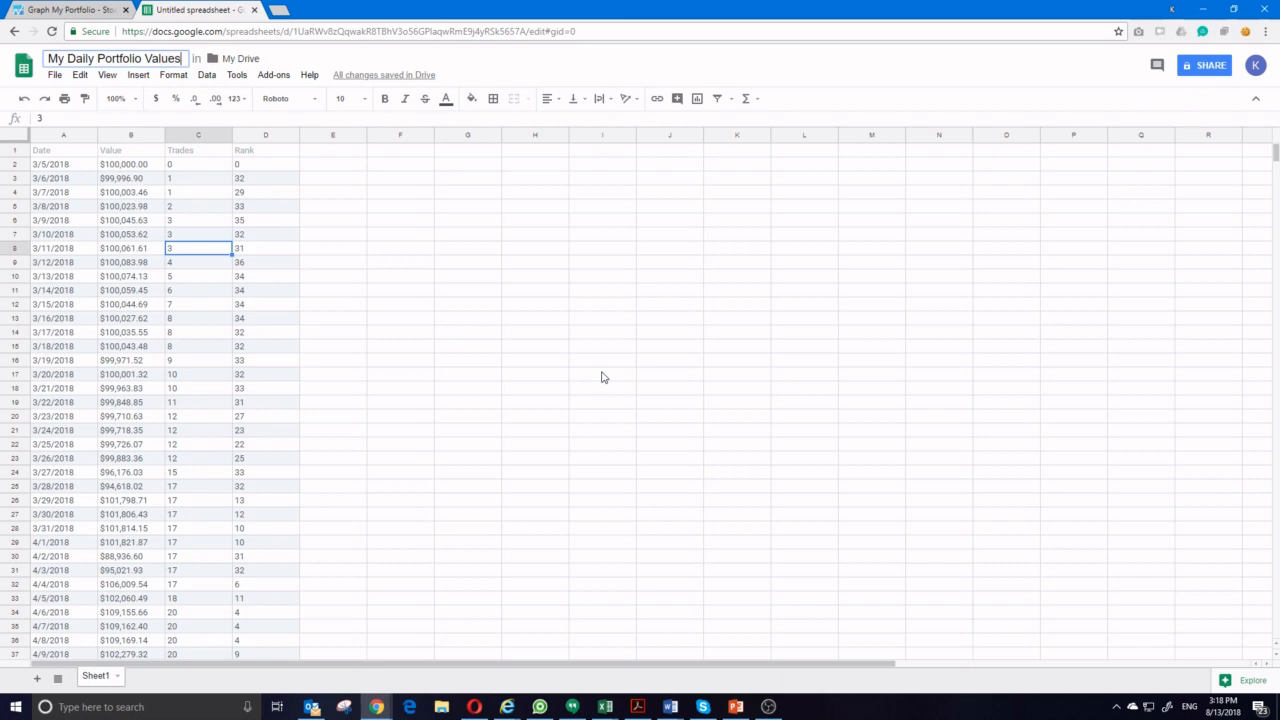
pyautogui.press('Return')
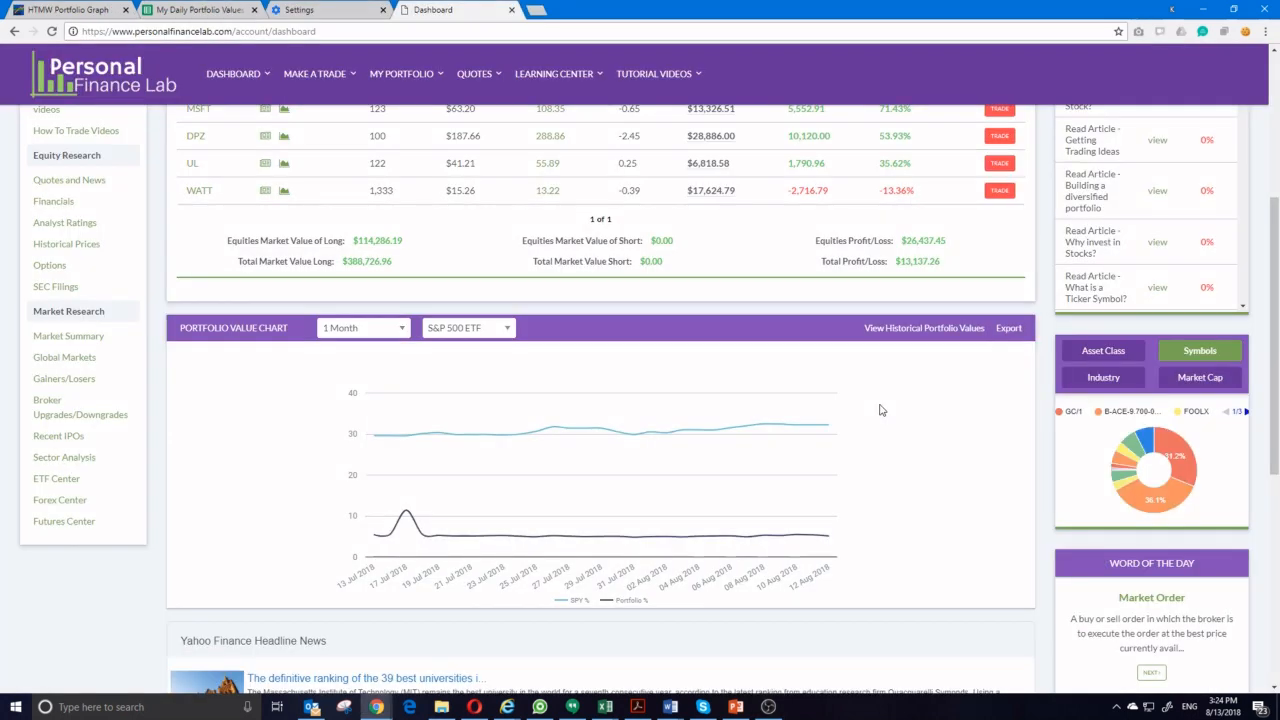
# Open the export options for the Portfolio Value Chart on the dashboard and choose Download Spreadsheet
pyautogui.click(1008, 330)
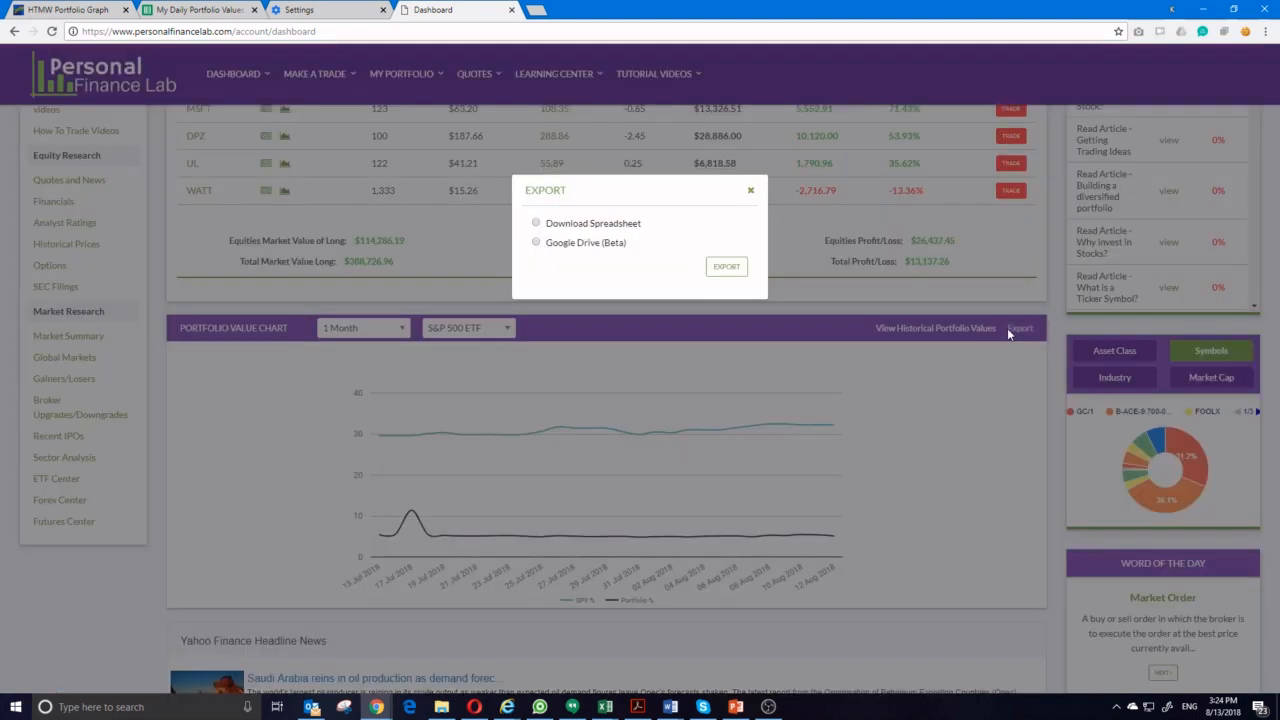
pyautogui.click(538, 224)
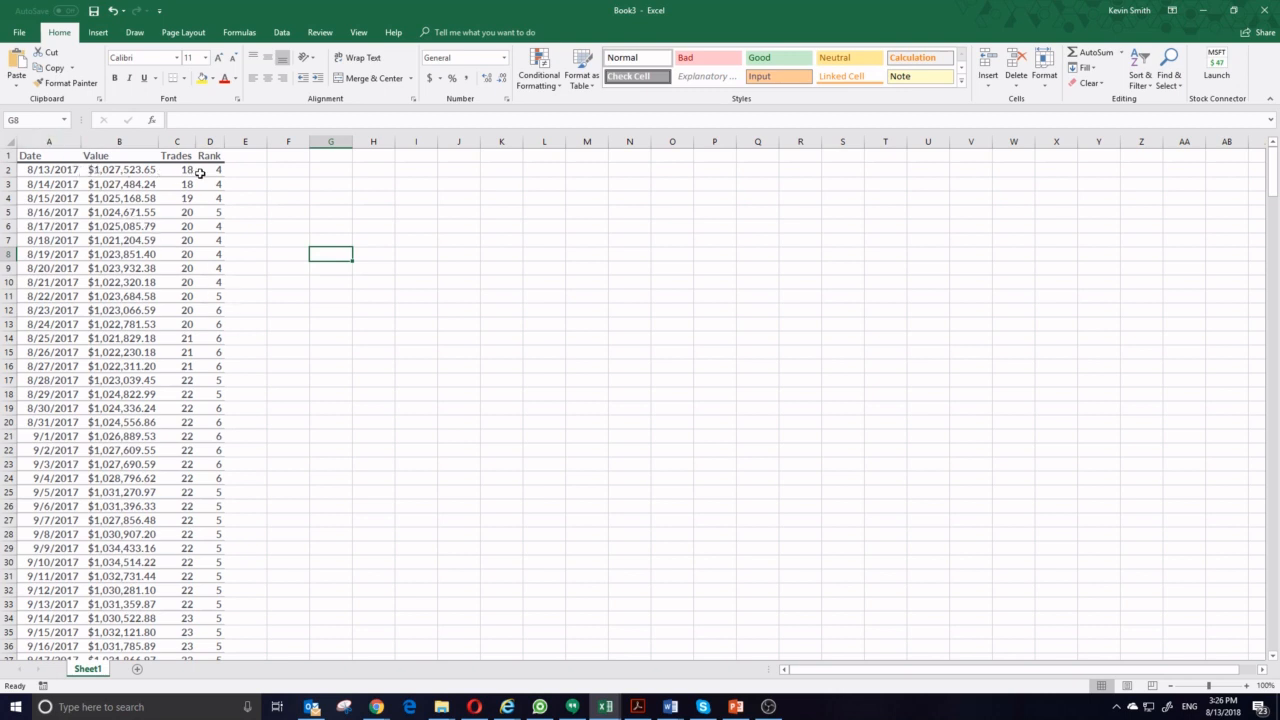
# Examine the entries in the Date, Value, Trades and Rank columns of the Book3 worksheet in Excel
pyautogui.click(57, 172)
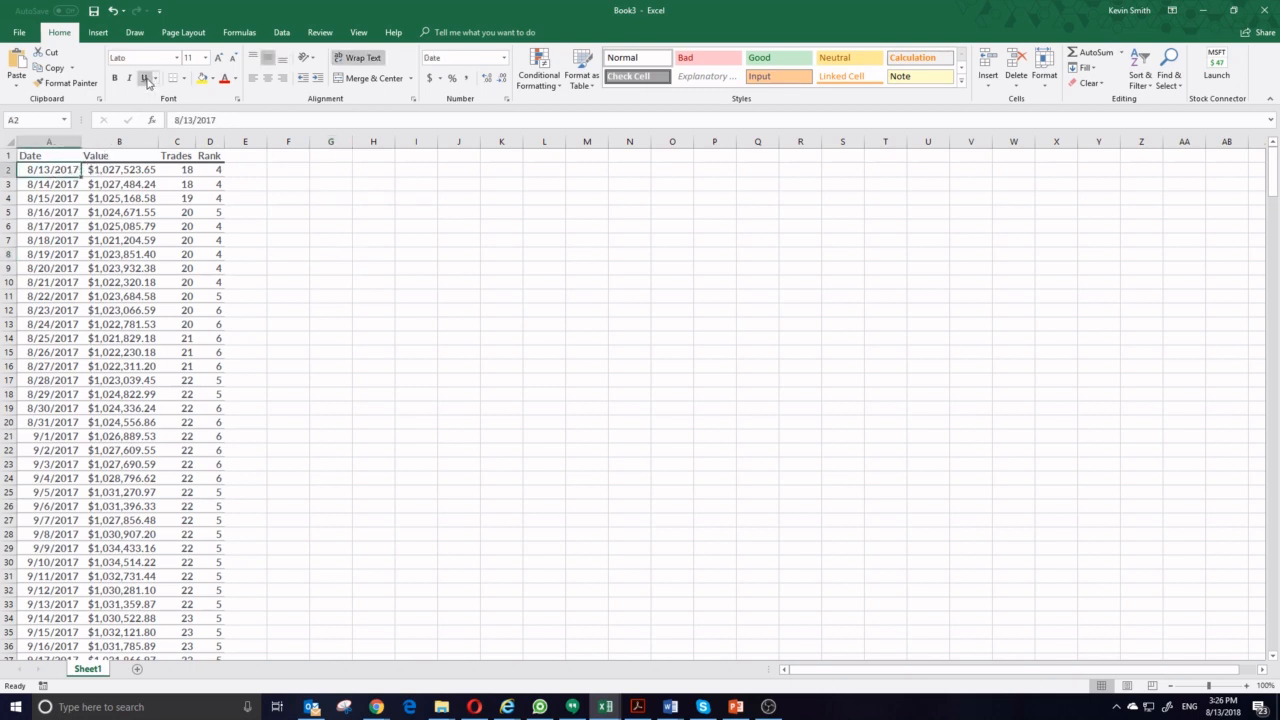
pyautogui.click(101, 158)
pyautogui.click(147, 238)
pyautogui.click(171, 240)
pyautogui.click(205, 189)
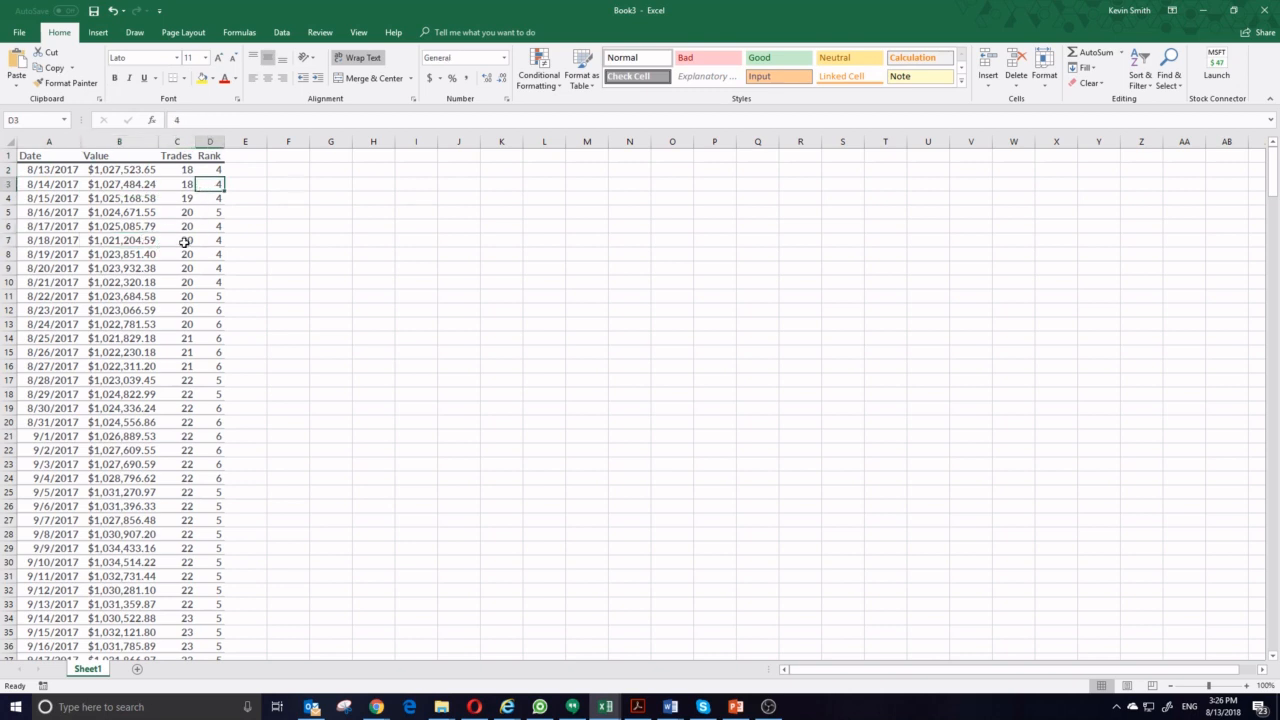
pyautogui.click(186, 251)
pyautogui.click(191, 343)
pyautogui.click(84, 338)
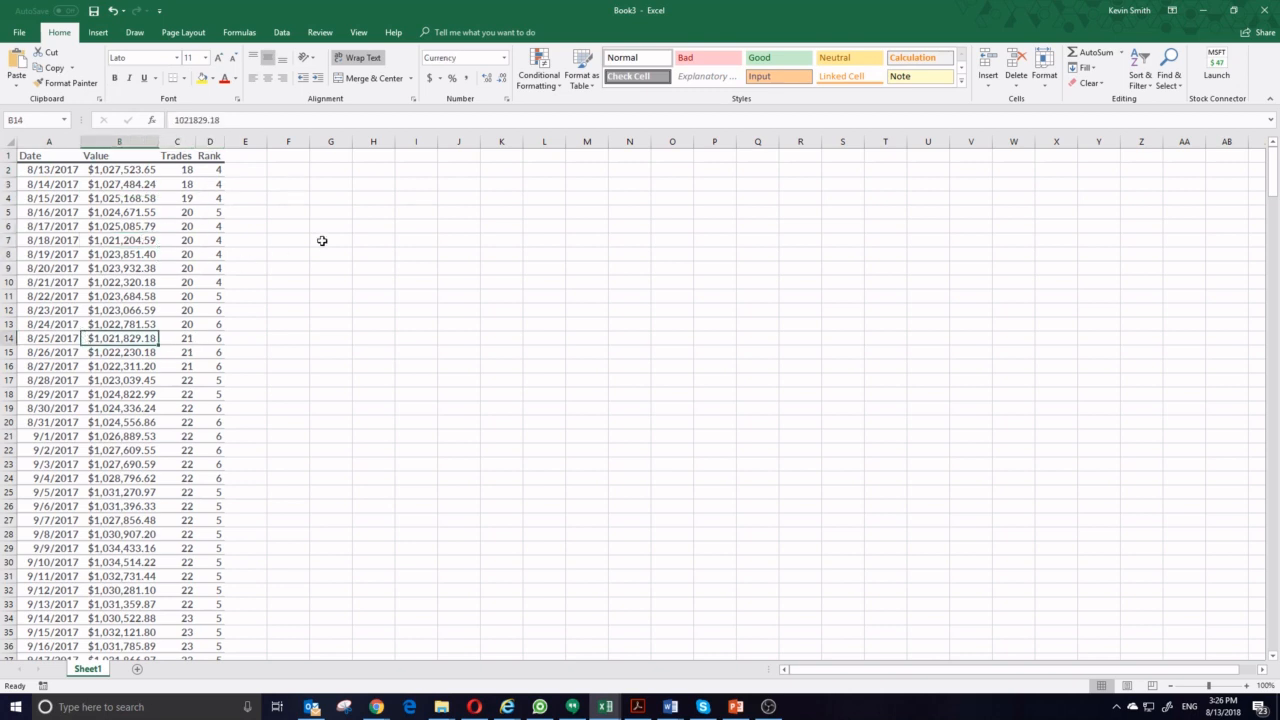
pyautogui.click(304, 200)
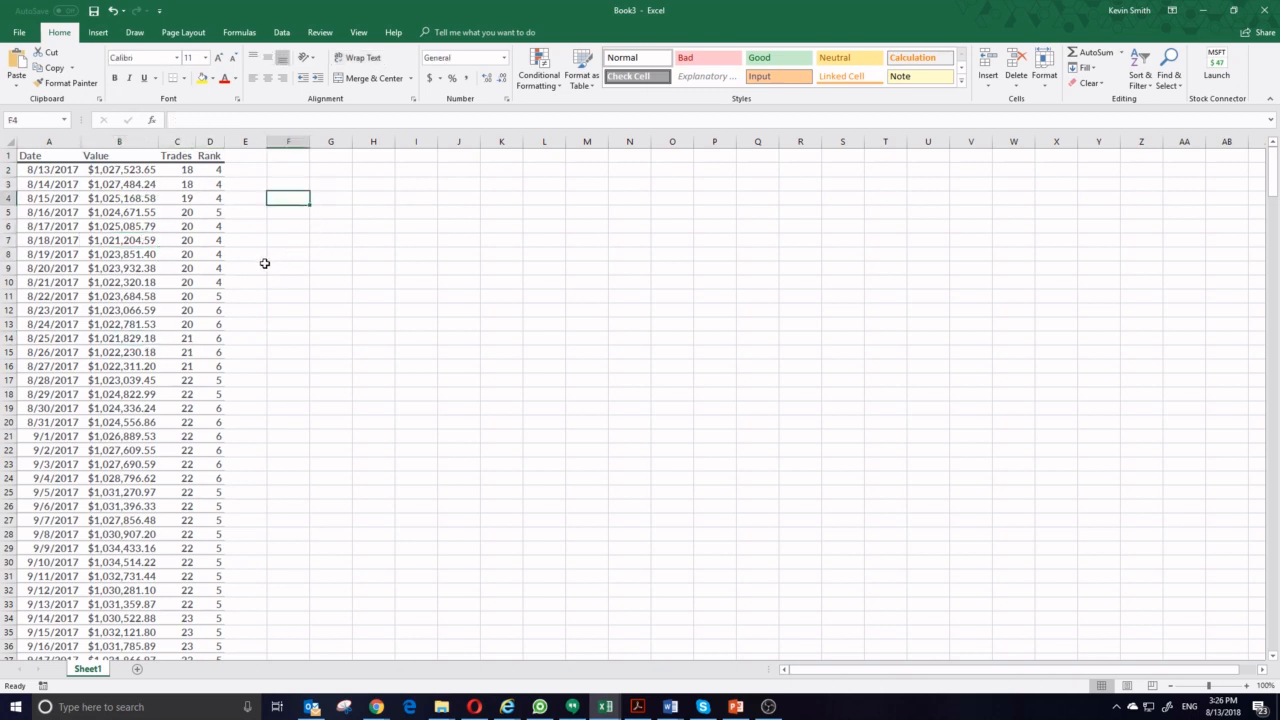
# Replace the imported formatting of the whole Date, Value, Trades and Rank table with the plain formatting of blank cell F4
pyautogui.hotkey('ctrl', 'c')
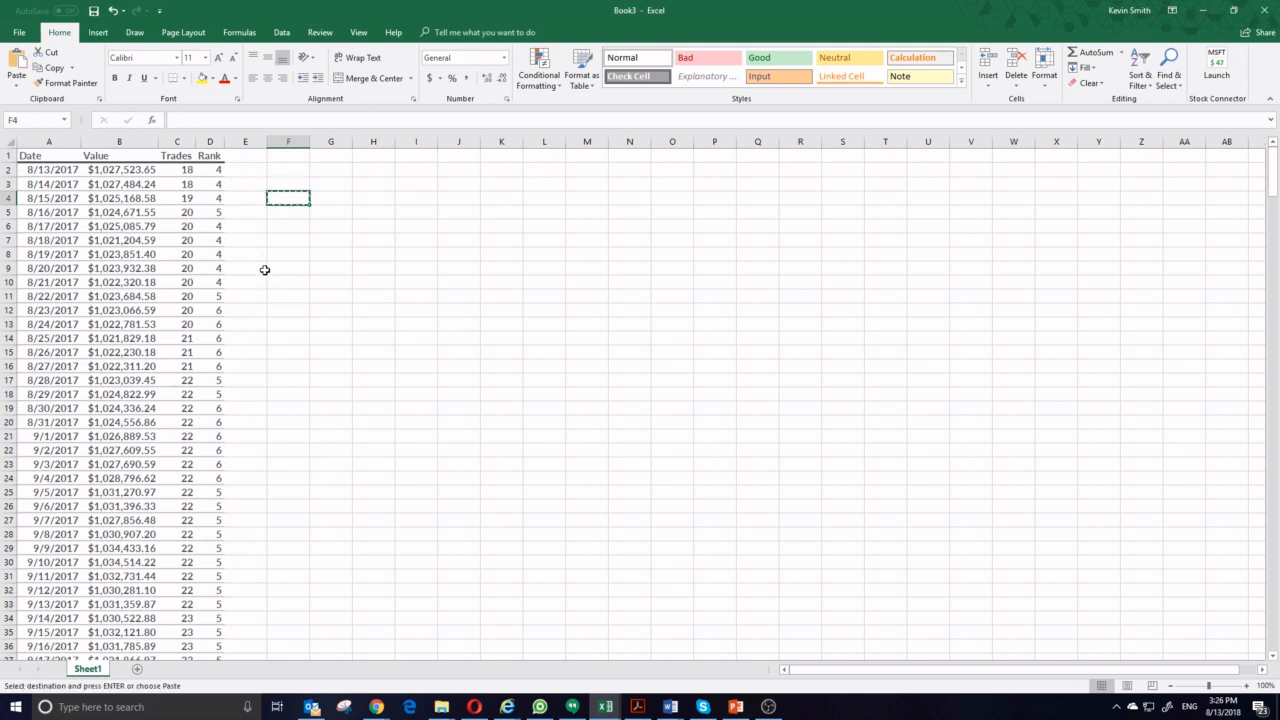
pyautogui.moveTo(45, 158); pyautogui.dragTo(222, 641)
pyautogui.rightClick(93, 325)
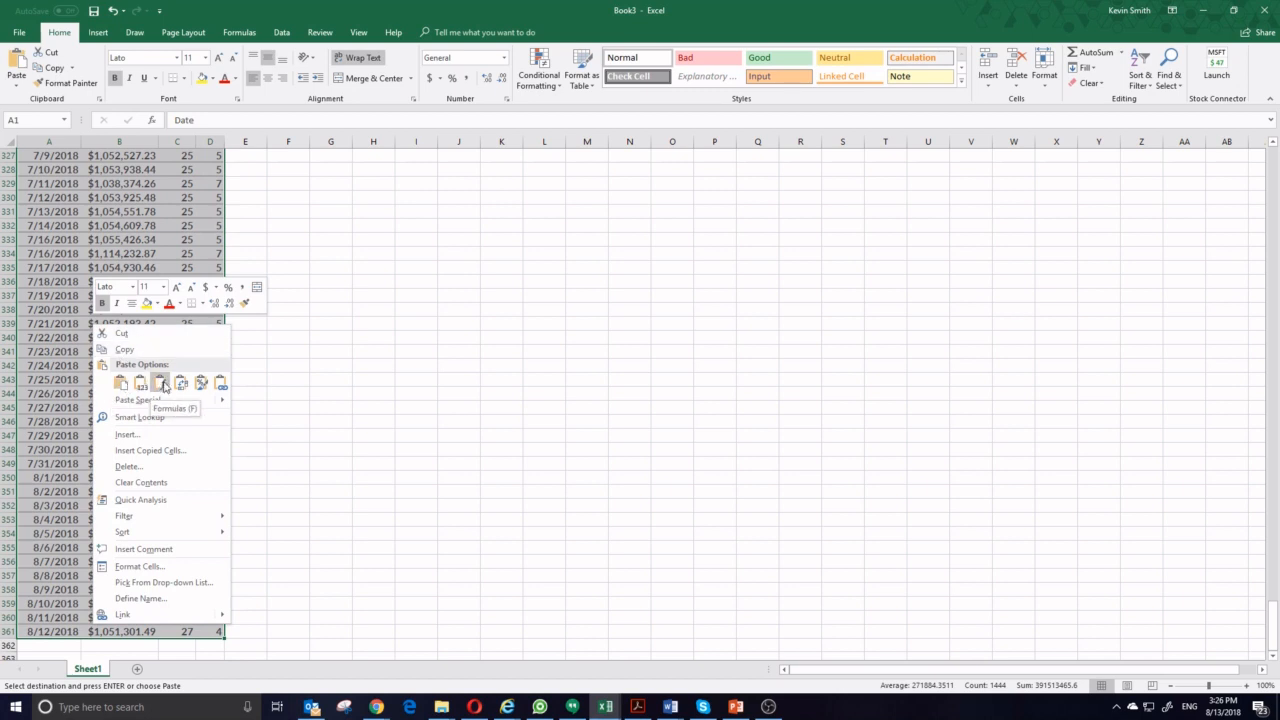
pyautogui.click(200, 386)
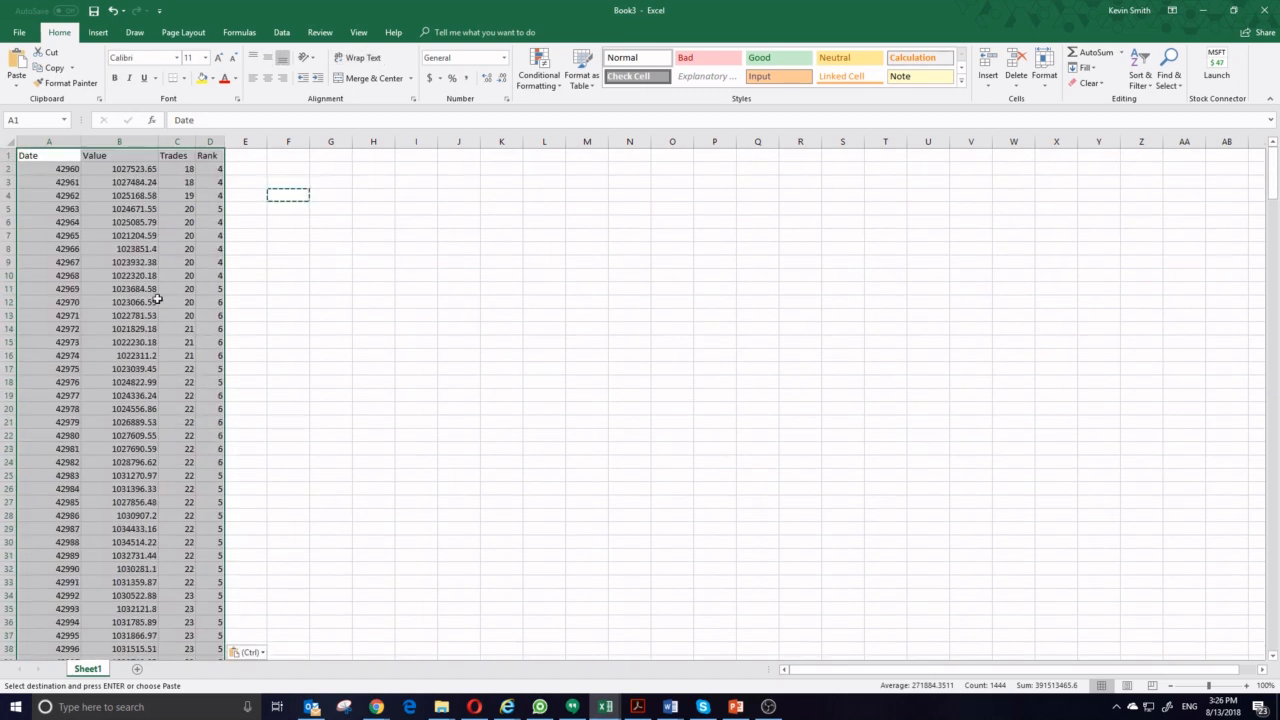
pyautogui.click(68, 270)
pyautogui.moveTo(56, 170); pyautogui.dragTo(57, 329)
pyautogui.moveTo(126, 170); pyautogui.dragTo(127, 508)
pyautogui.click(248, 329)
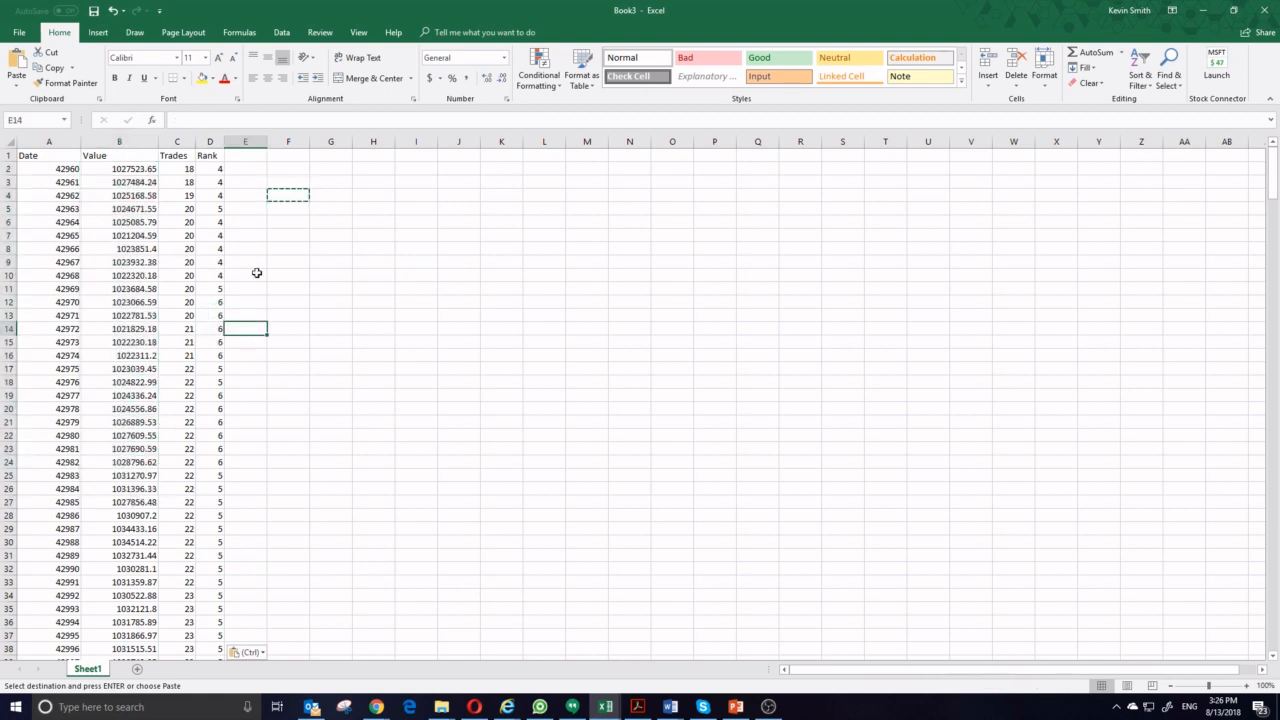
pyautogui.click(288, 209)
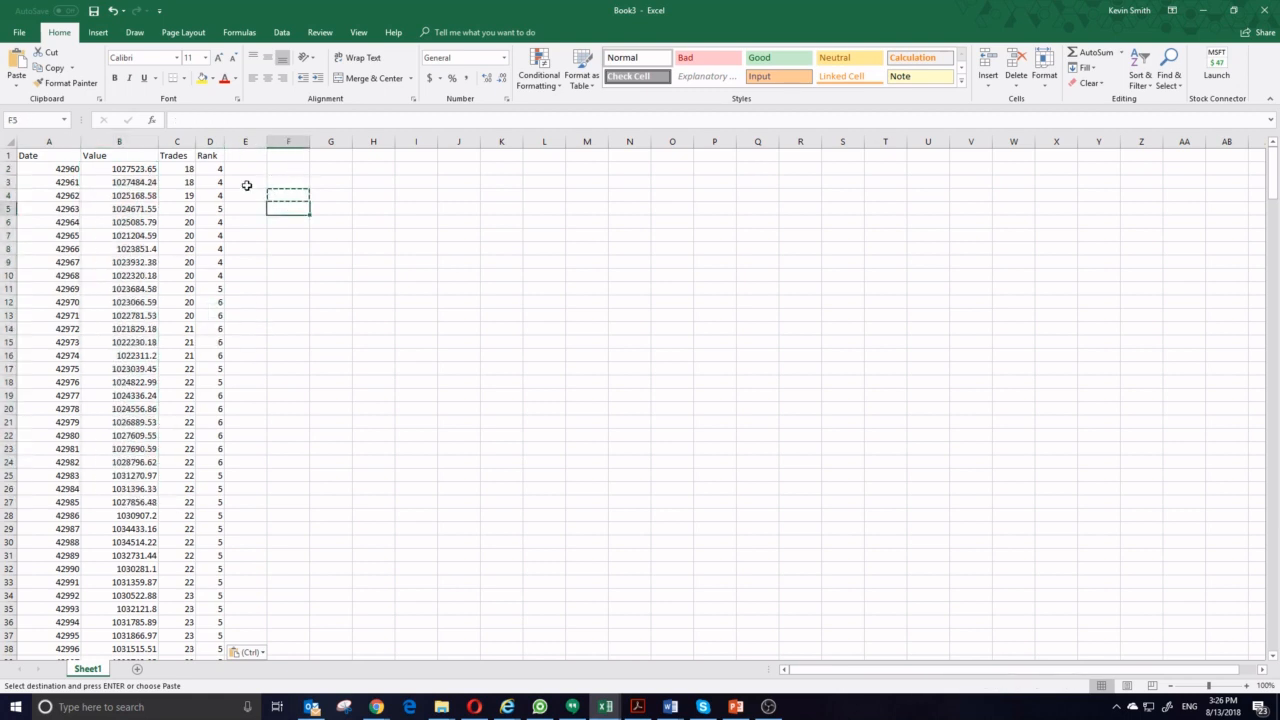
# Format the Date column as Short Date
pyautogui.click(50, 141)
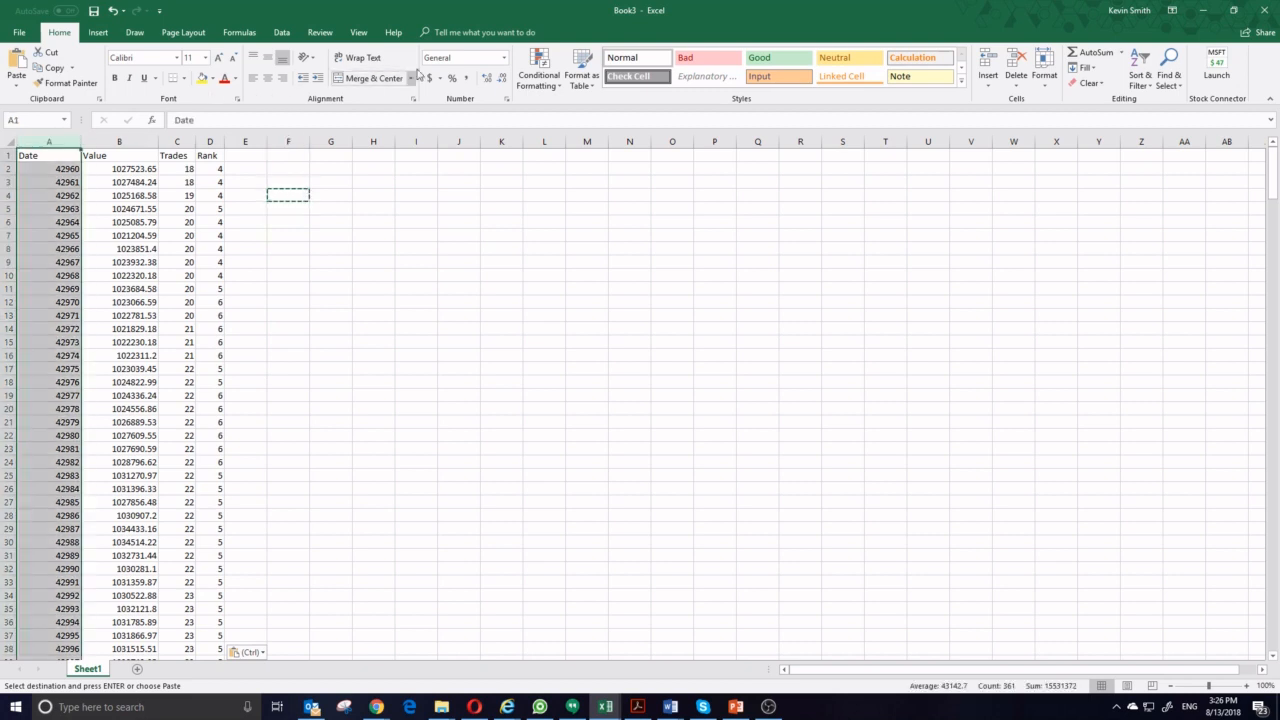
pyautogui.click(505, 60)
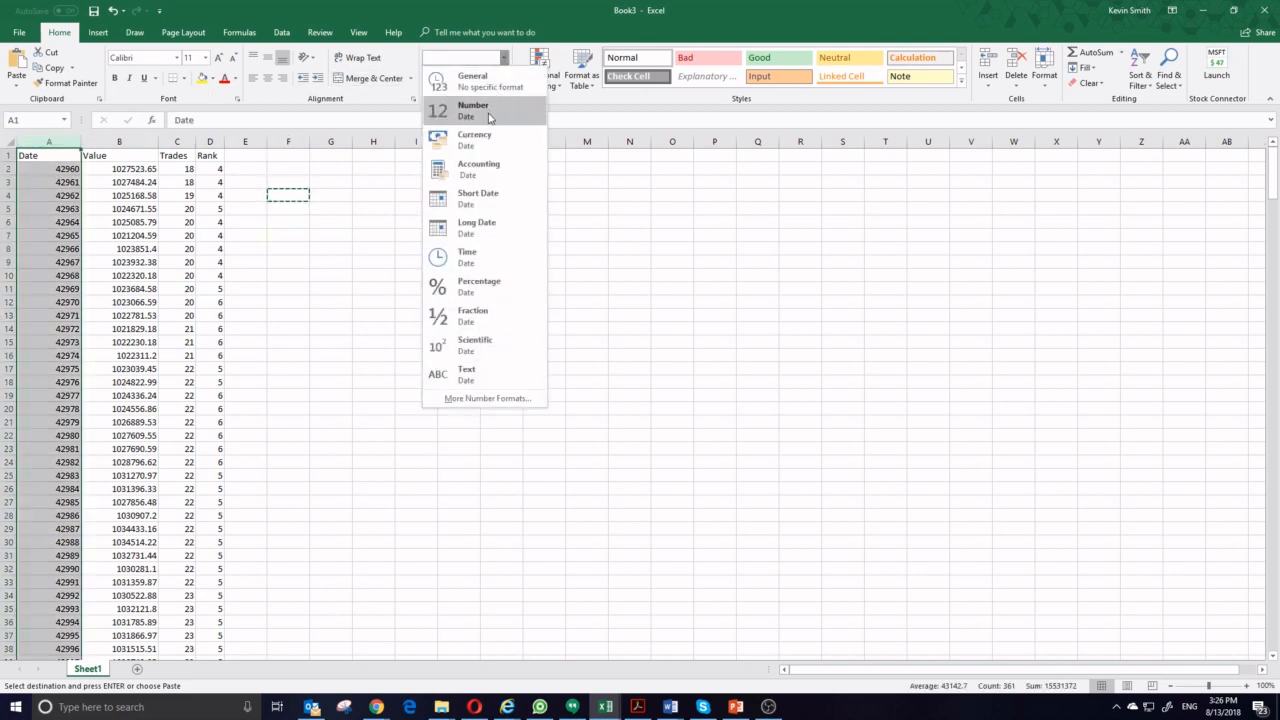
pyautogui.click(486, 197)
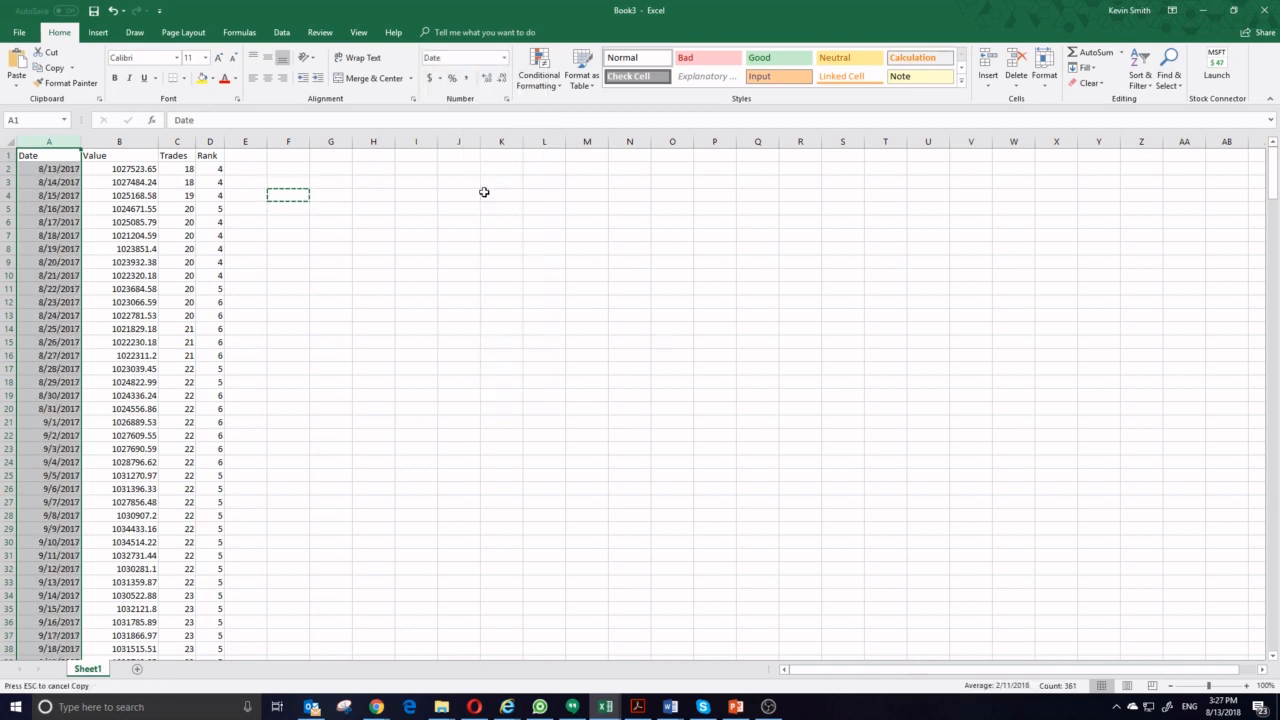
pyautogui.click(64, 183)
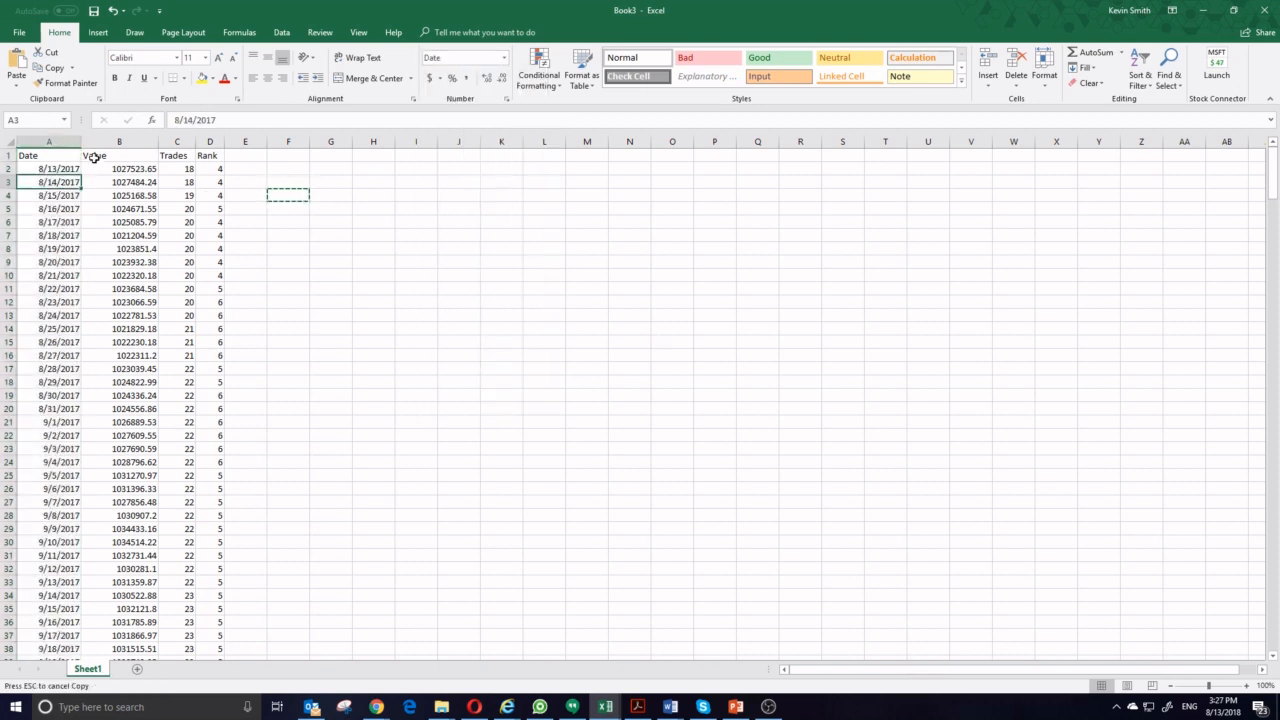
# Apply the dollar Accounting format to the Value column and bold the header row
pyautogui.click(121, 142)
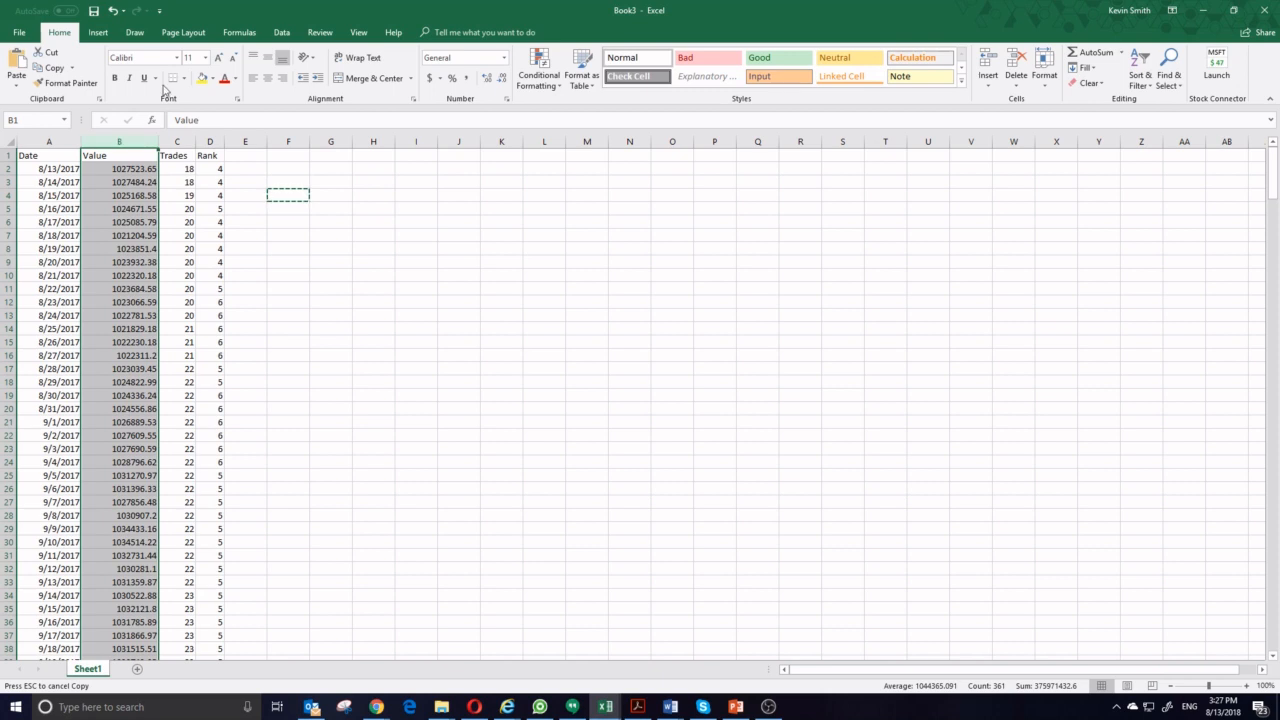
pyautogui.click(429, 78)
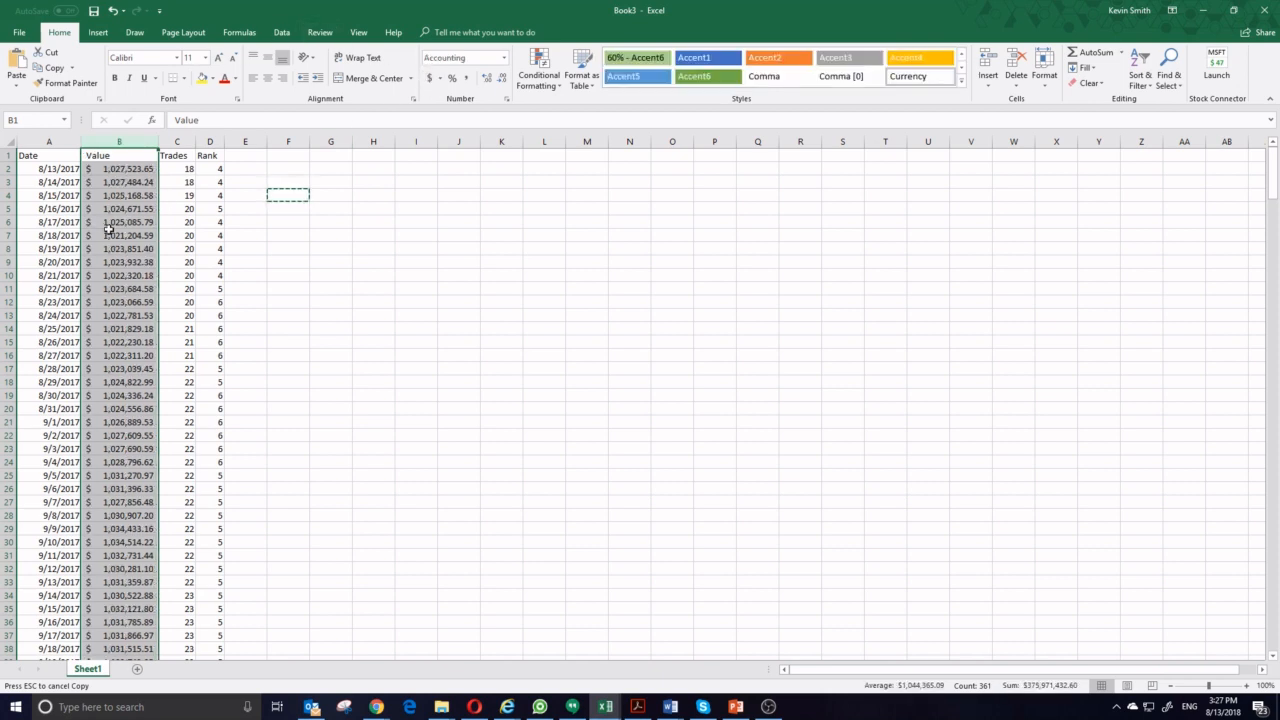
pyautogui.click(134, 259)
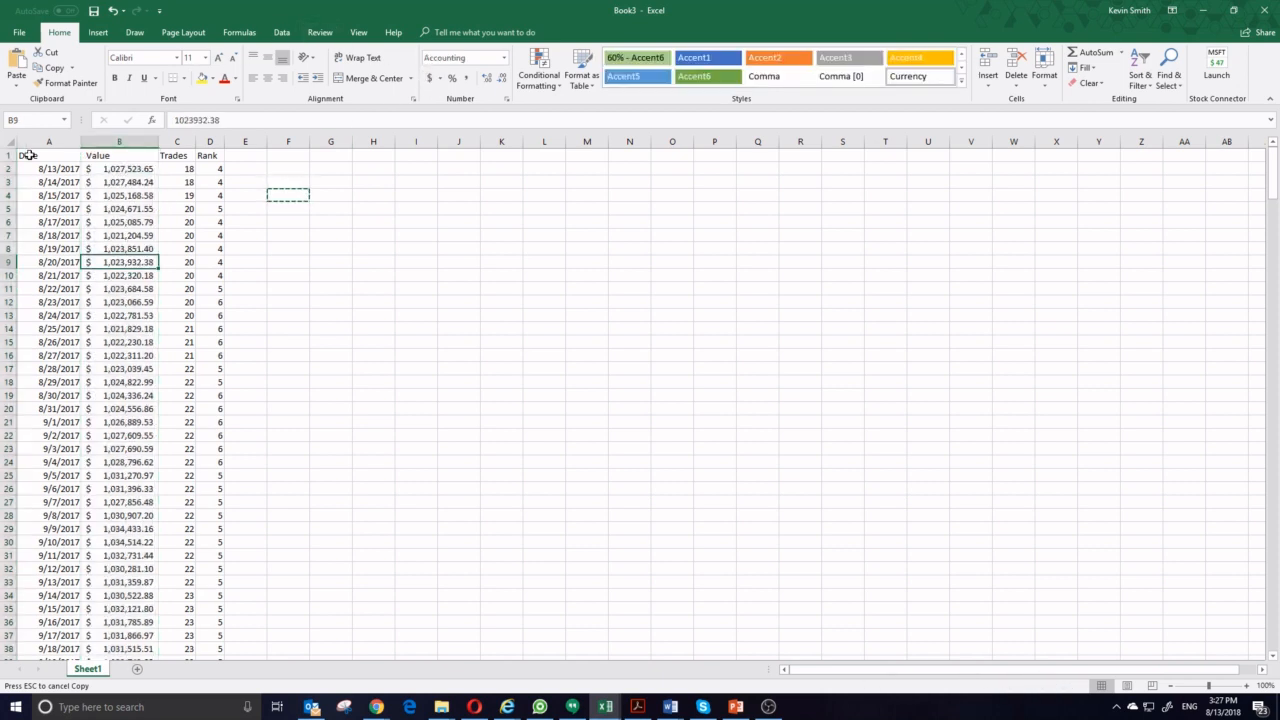
pyautogui.click(10, 155)
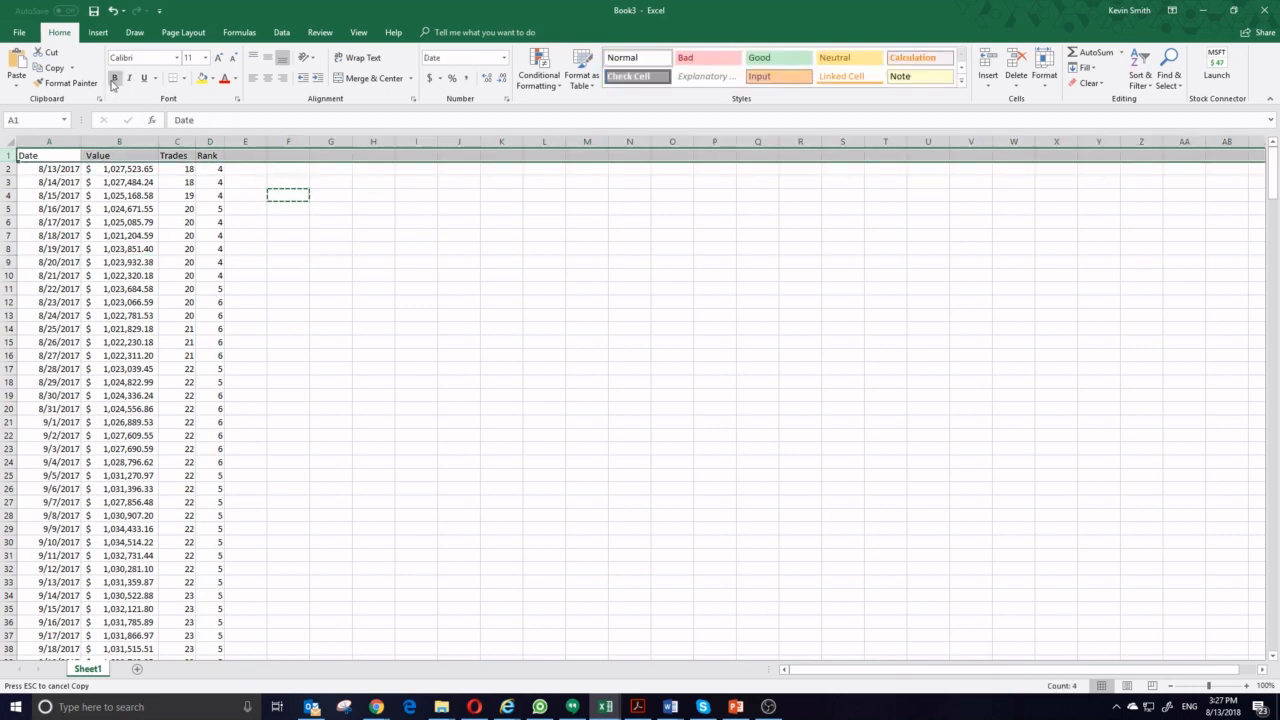
pyautogui.click(87, 207)
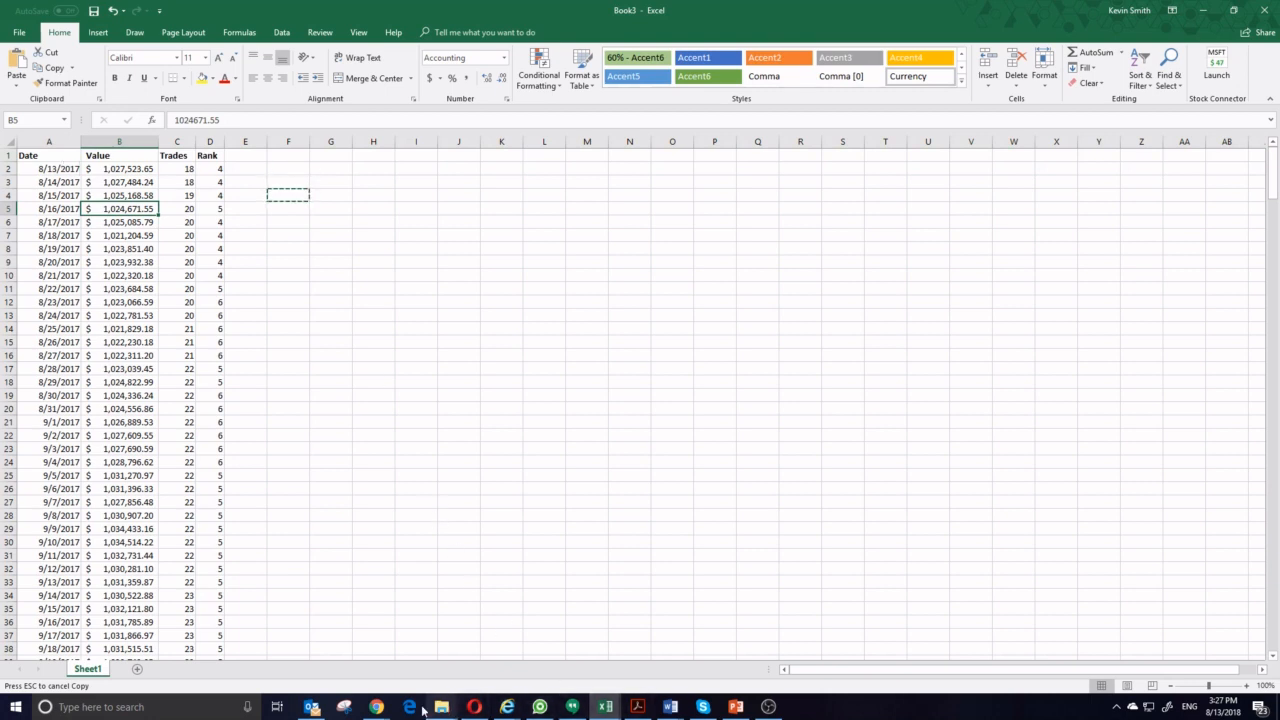
# Switch to the My Daily Portfolio Values spreadsheet in Google Sheets and examine the formatting of its four data columns
pyautogui.moveTo(376, 707)
pyautogui.click(612, 644)
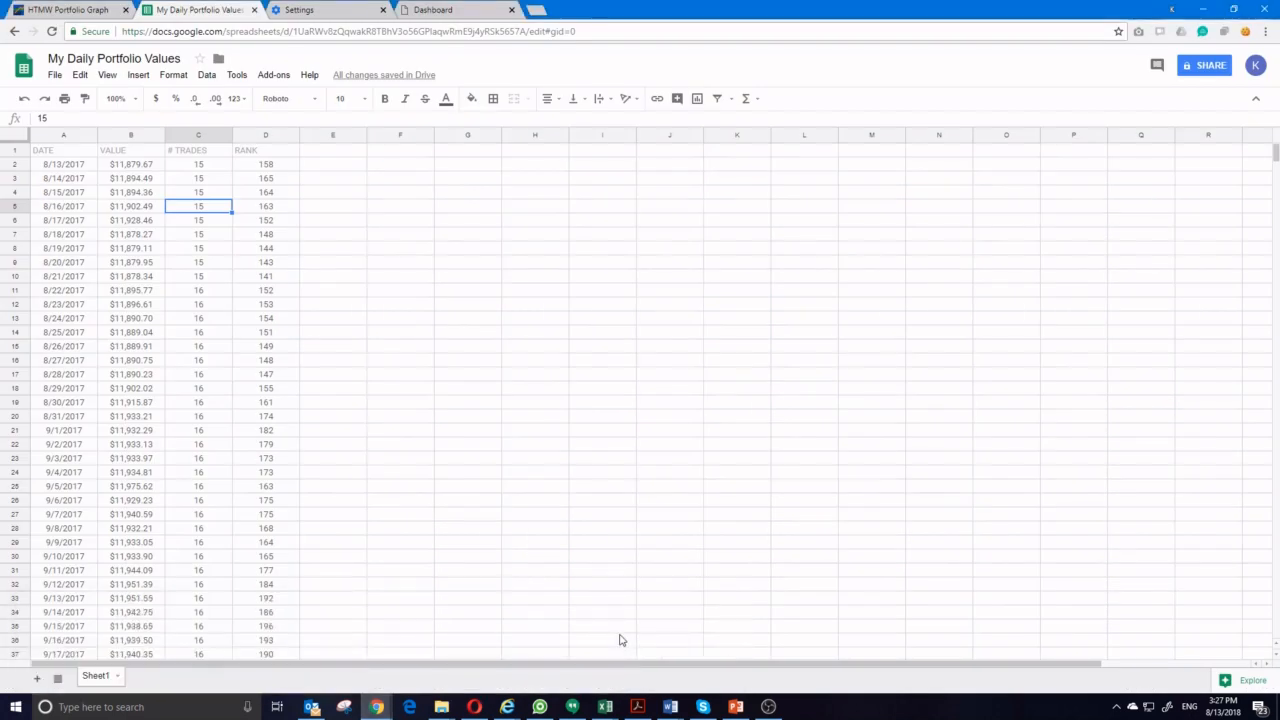
pyautogui.click(286, 315)
pyautogui.click(153, 280)
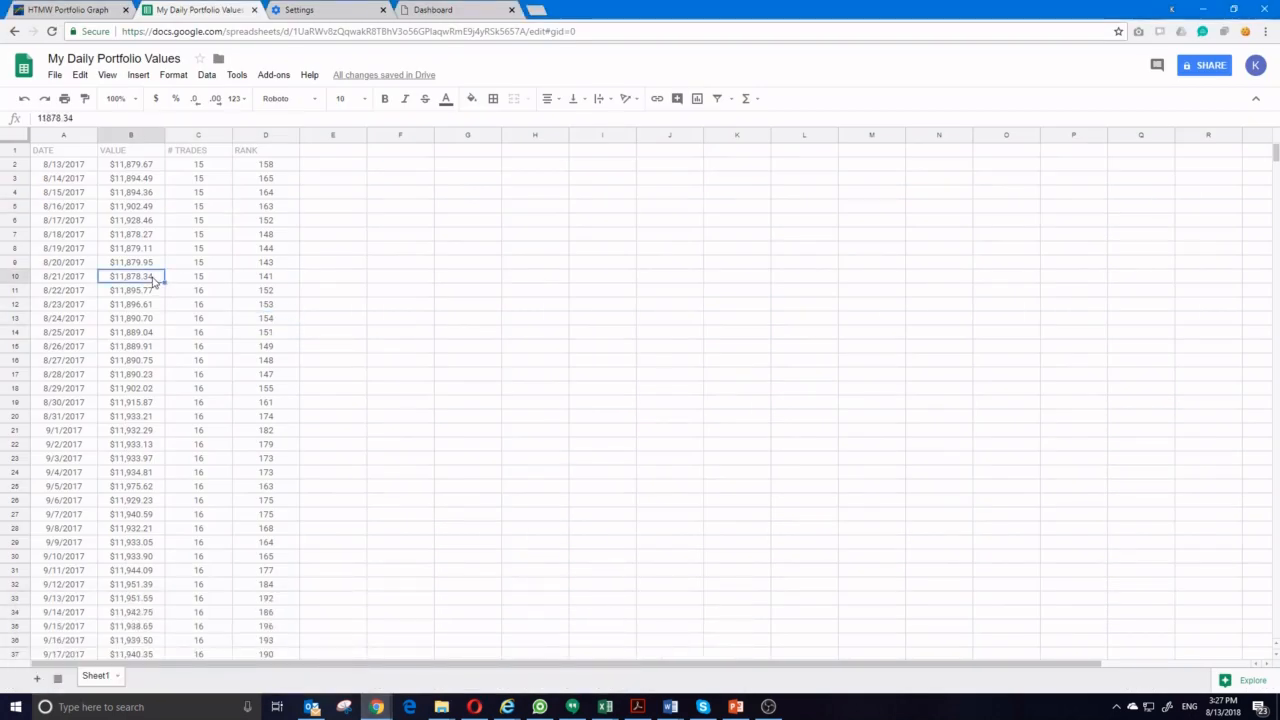
pyautogui.moveTo(57, 137); pyautogui.dragTo(272, 135)
pyautogui.click(269, 240)
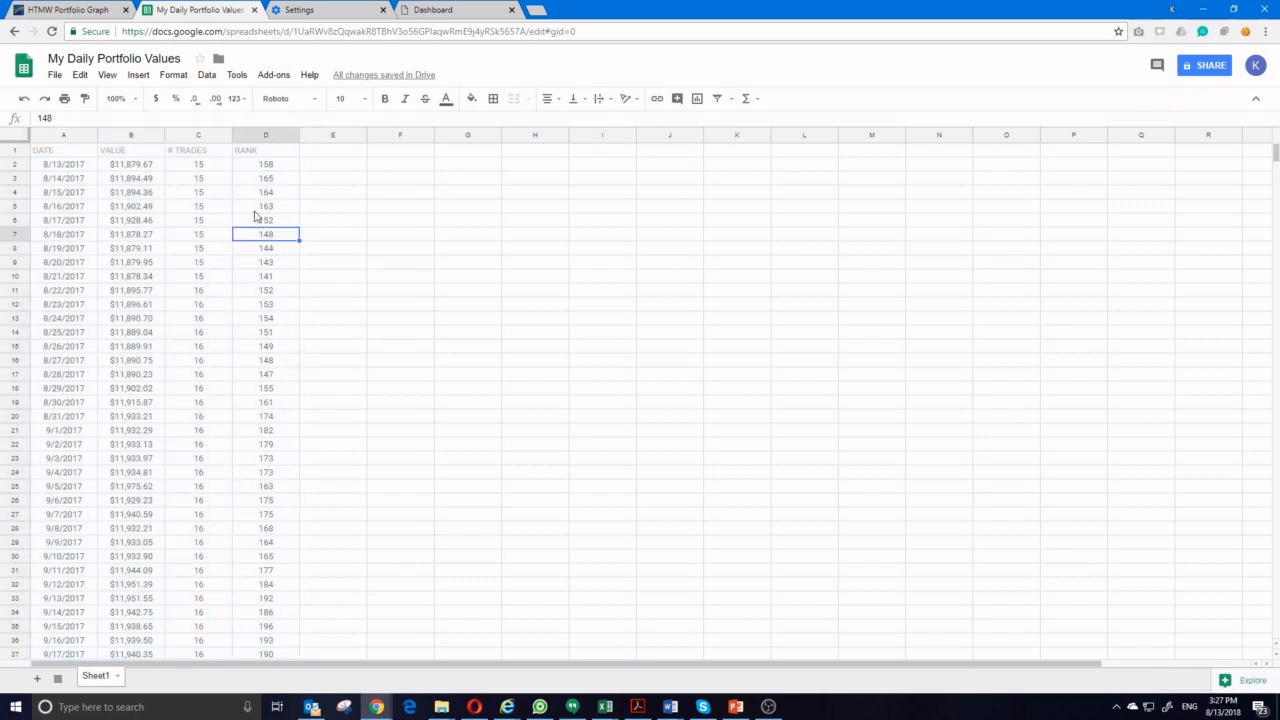
pyautogui.click(66, 136)
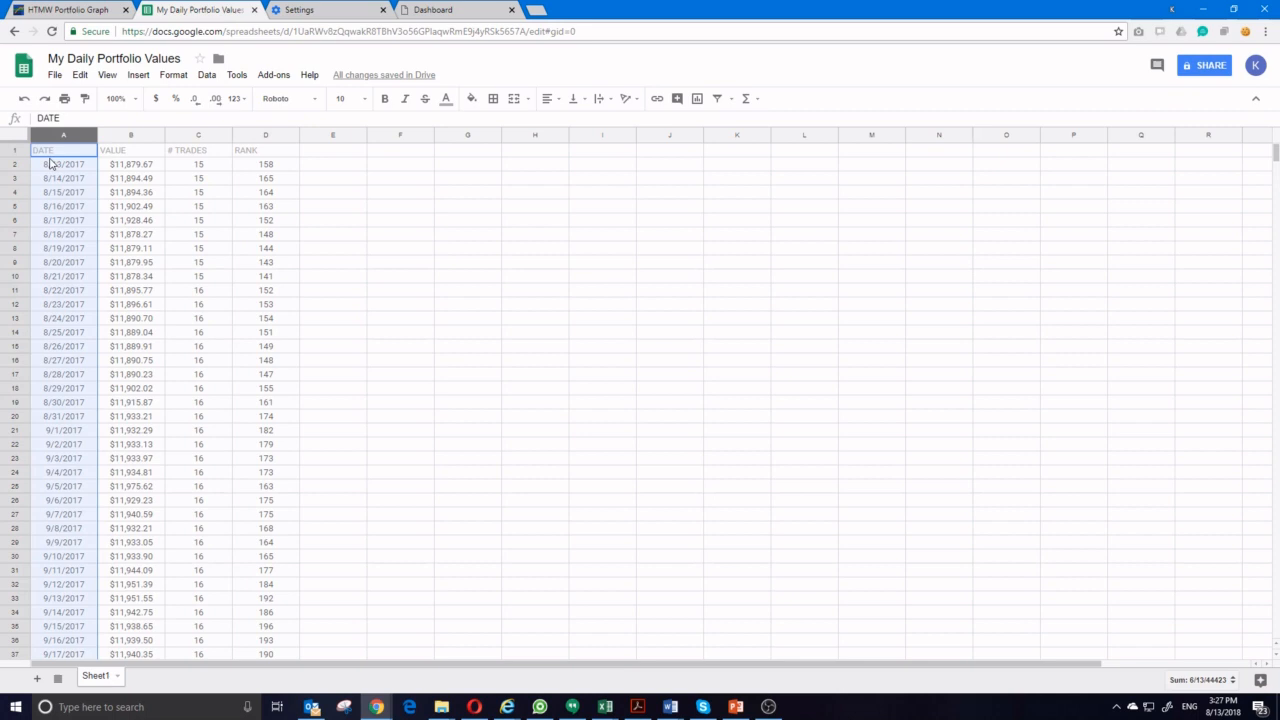
pyautogui.click(131, 206)
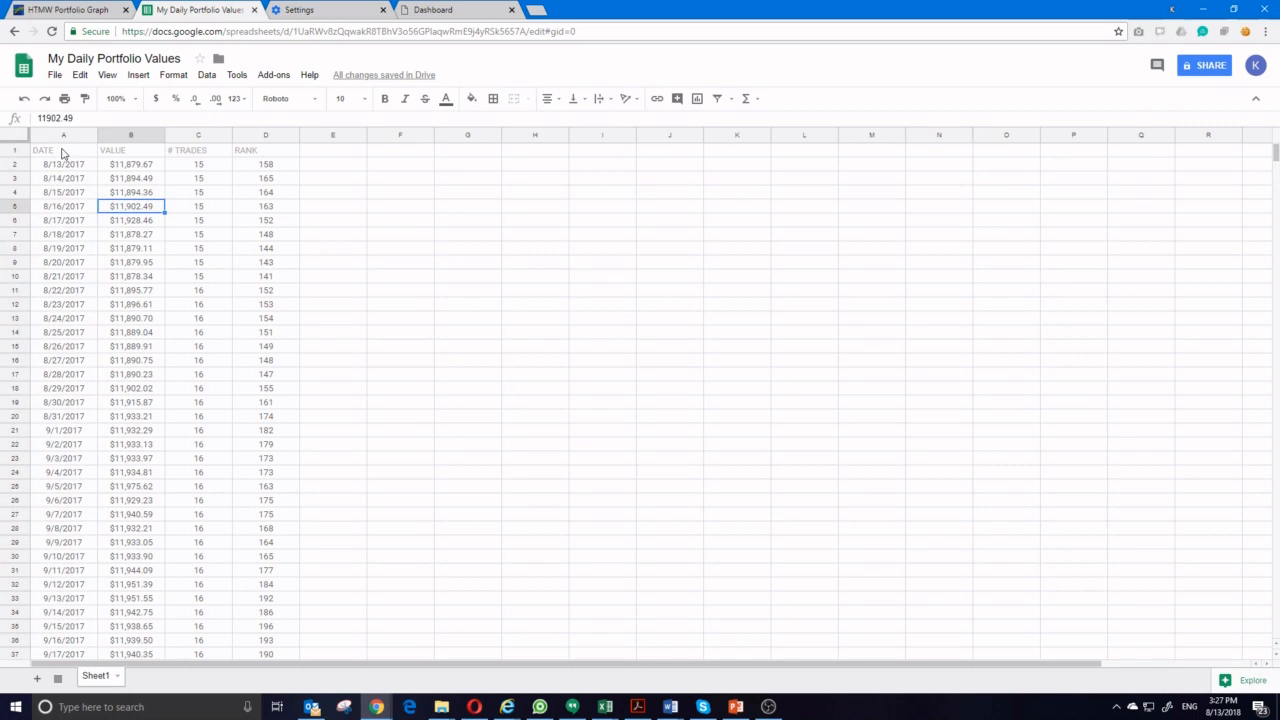
pyautogui.click(54, 182)
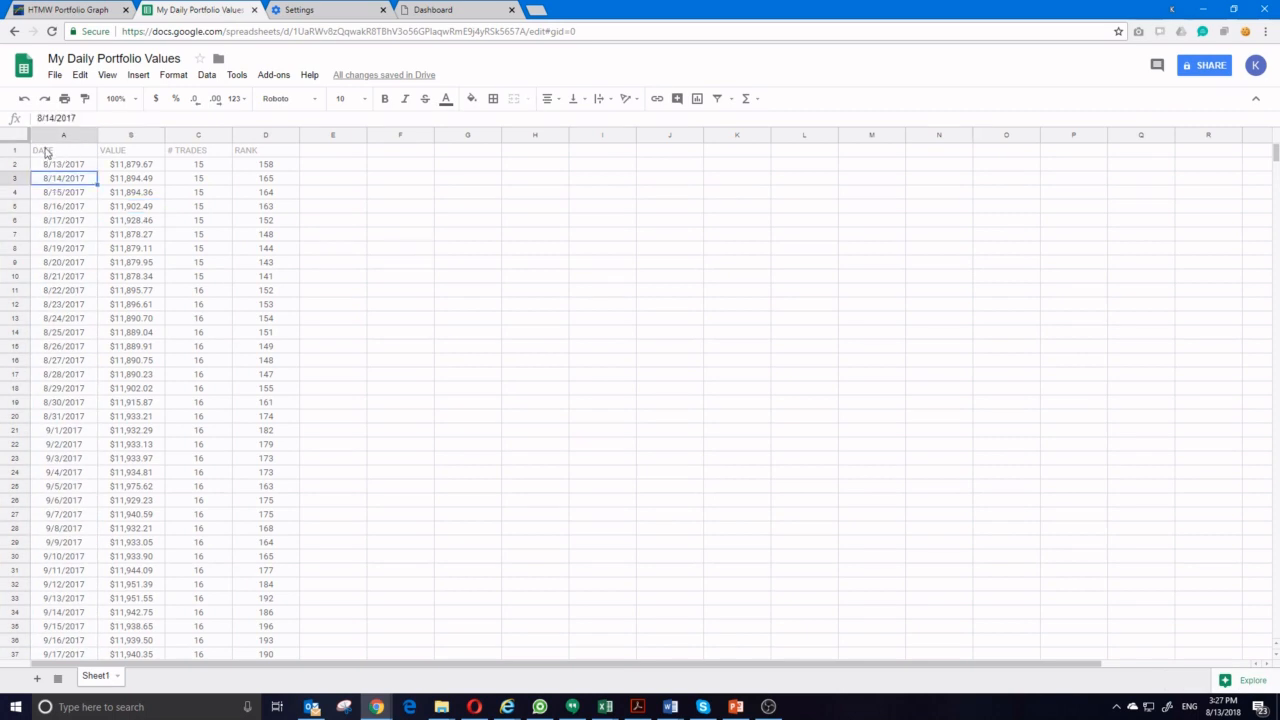
# Make the DATE, VALUE, # TRADES and RANK headers black and bold
pyautogui.moveTo(45, 152); pyautogui.dragTo(246, 154)
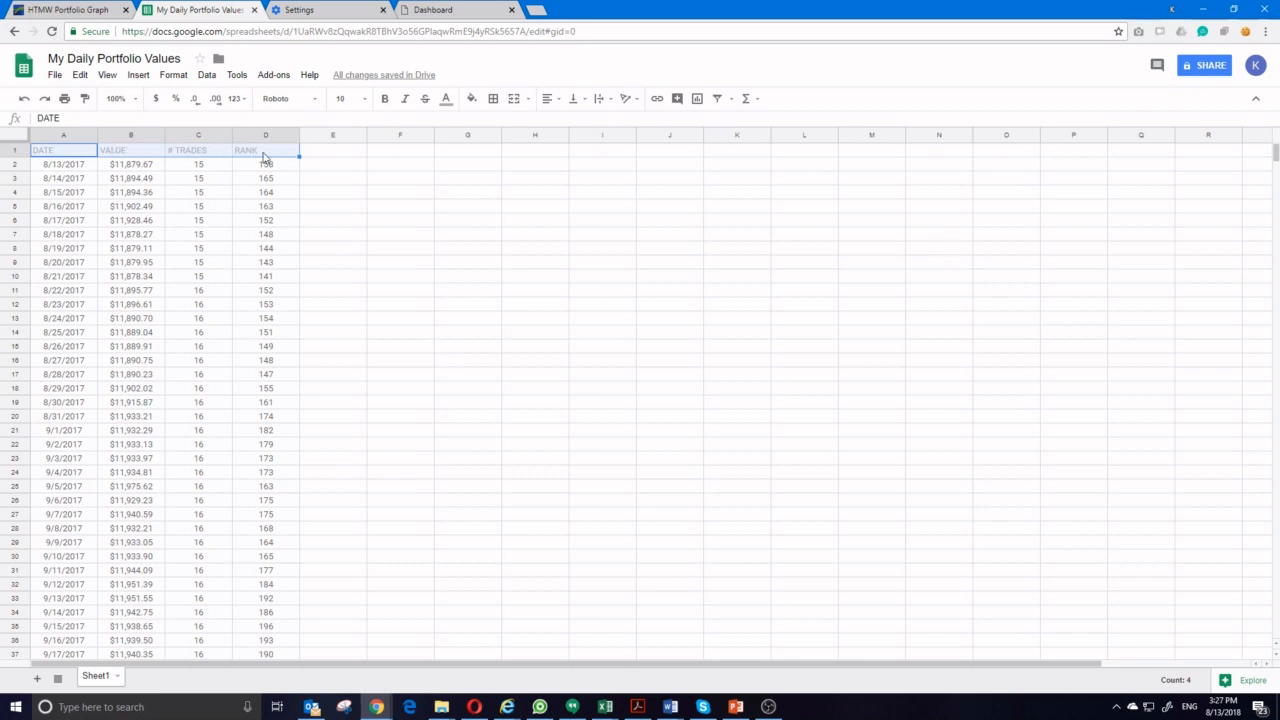
pyautogui.click(446, 99)
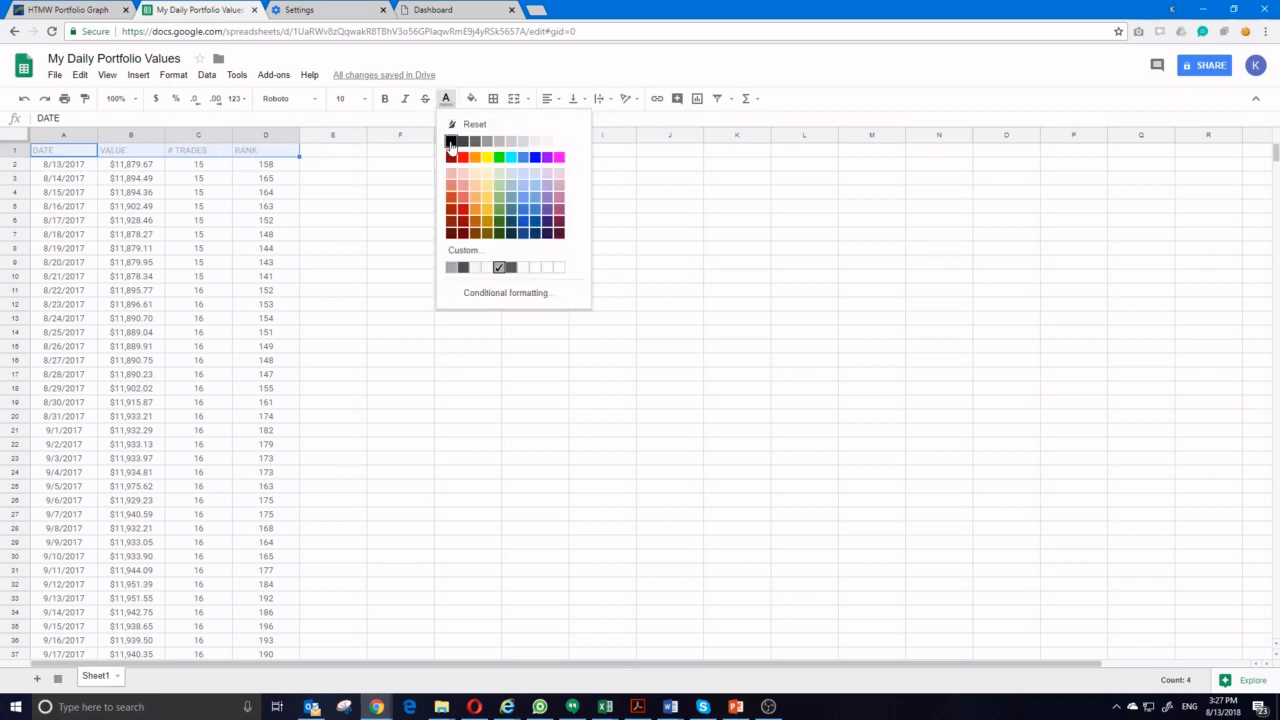
pyautogui.click(451, 146)
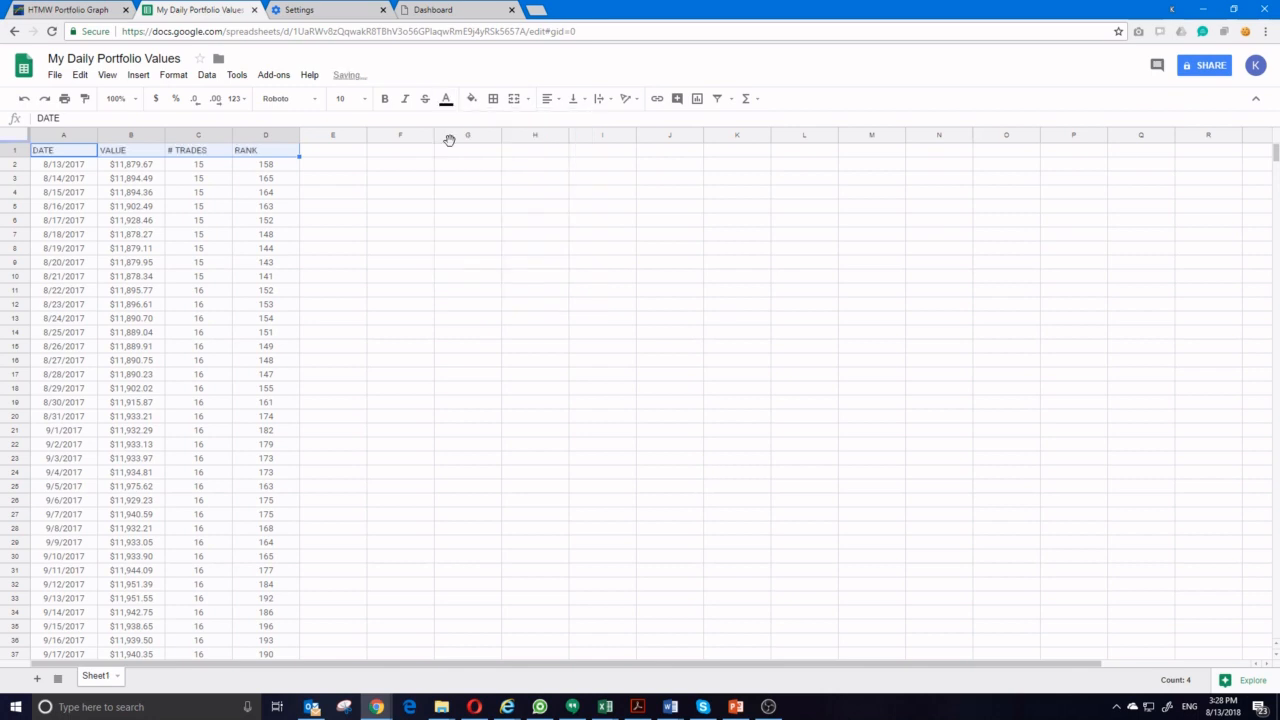
pyautogui.click(385, 101)
pyautogui.click(264, 194)
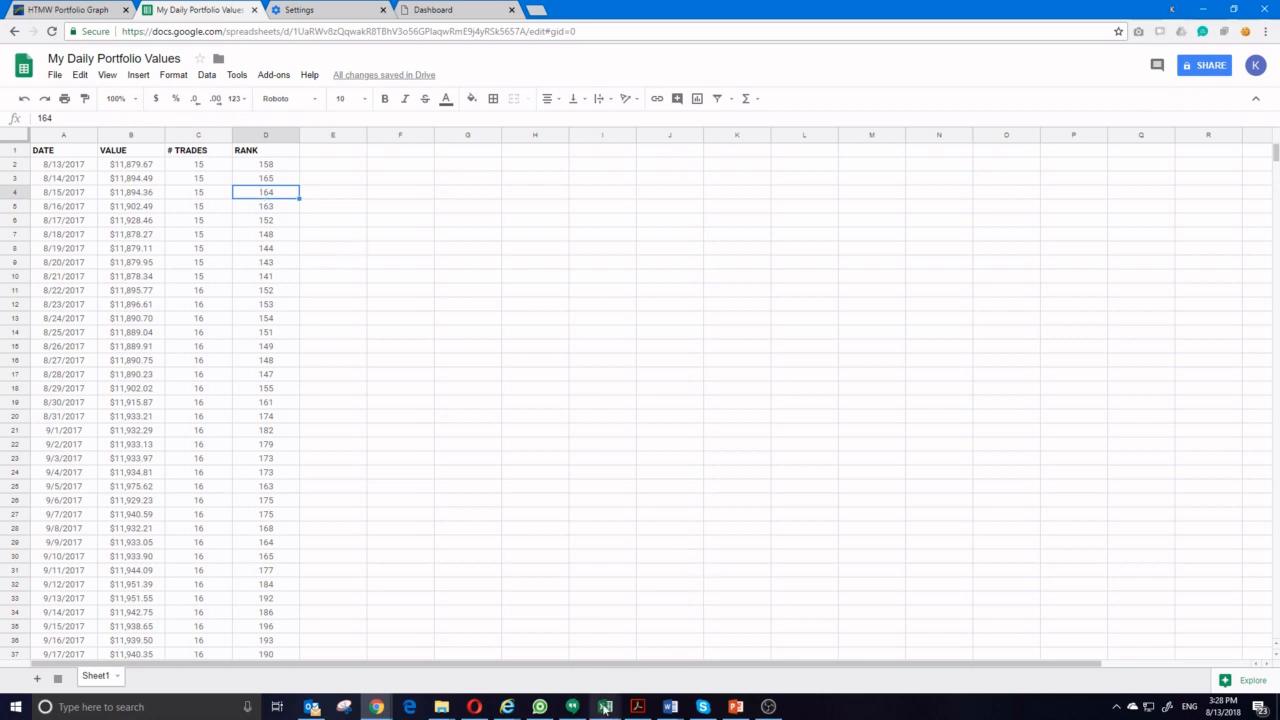
# Switch back to the Book3 workbook in Excel and review the order of the entries in the Date column
pyautogui.moveTo(603, 706)
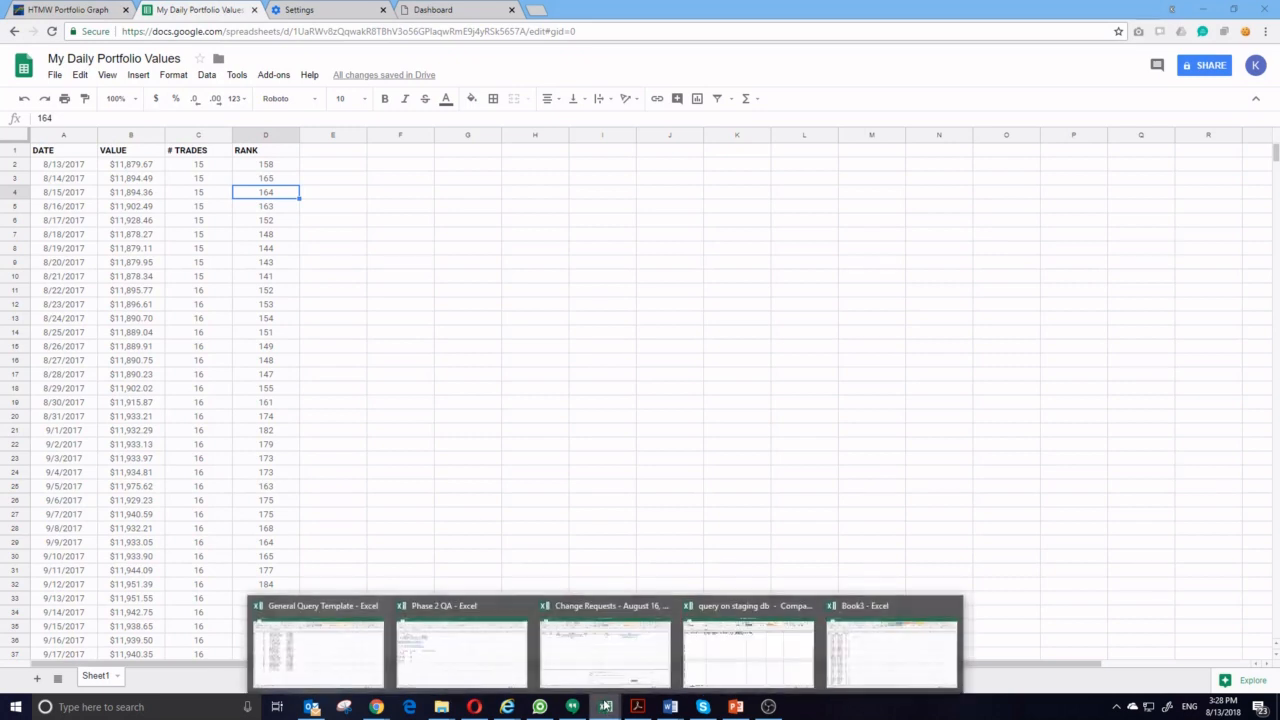
pyautogui.click(655, 346)
pyautogui.moveTo(606, 706)
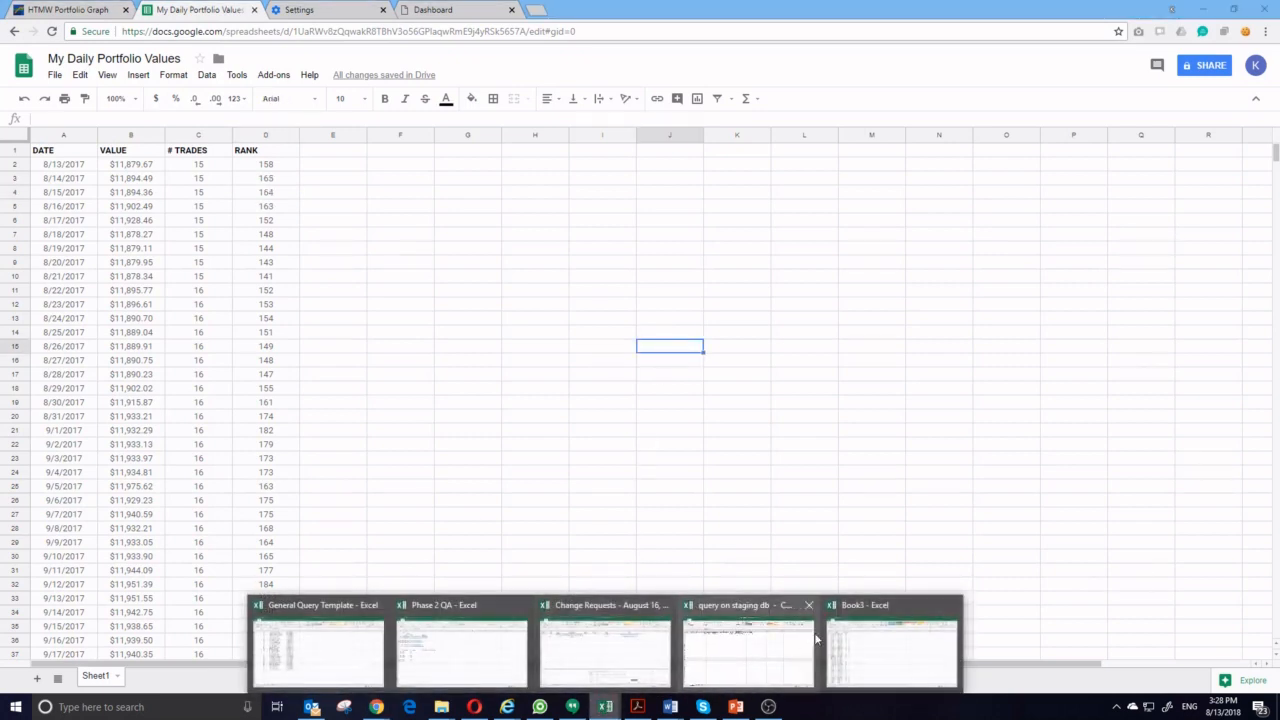
pyautogui.click(860, 642)
pyautogui.click(148, 272)
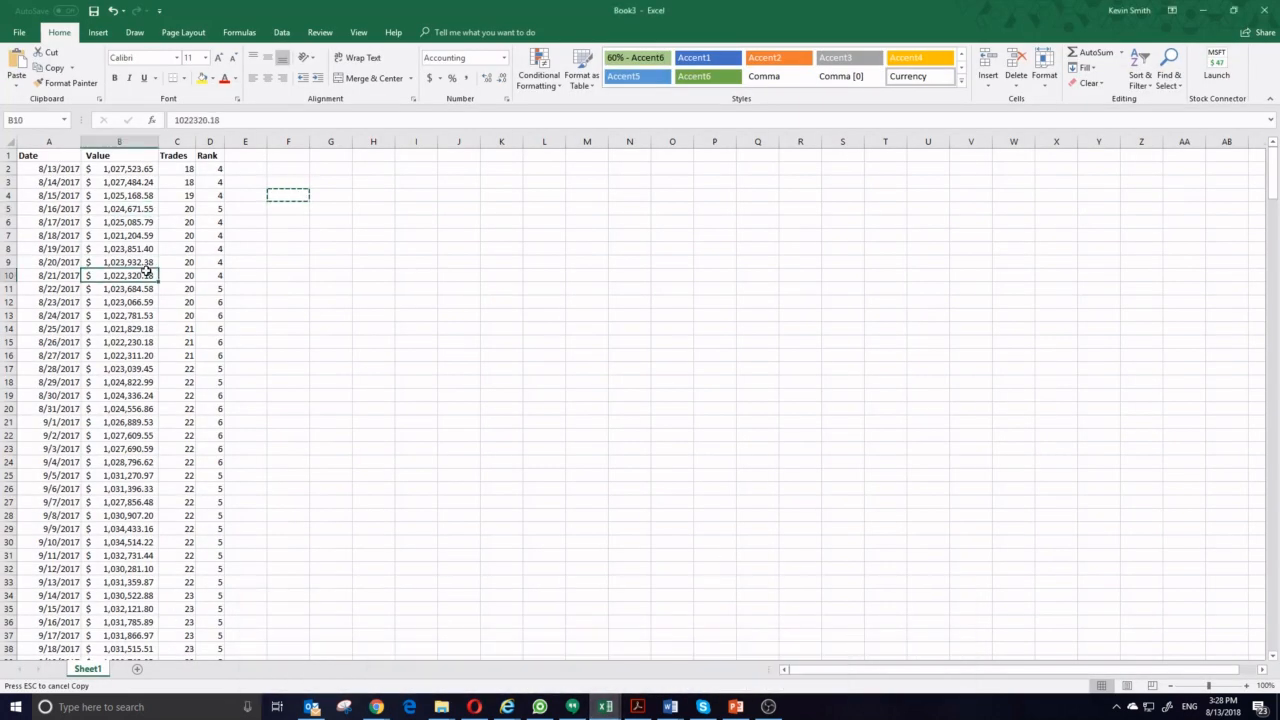
pyautogui.moveTo(63, 168); pyautogui.dragTo(56, 555)
pyautogui.click(62, 421)
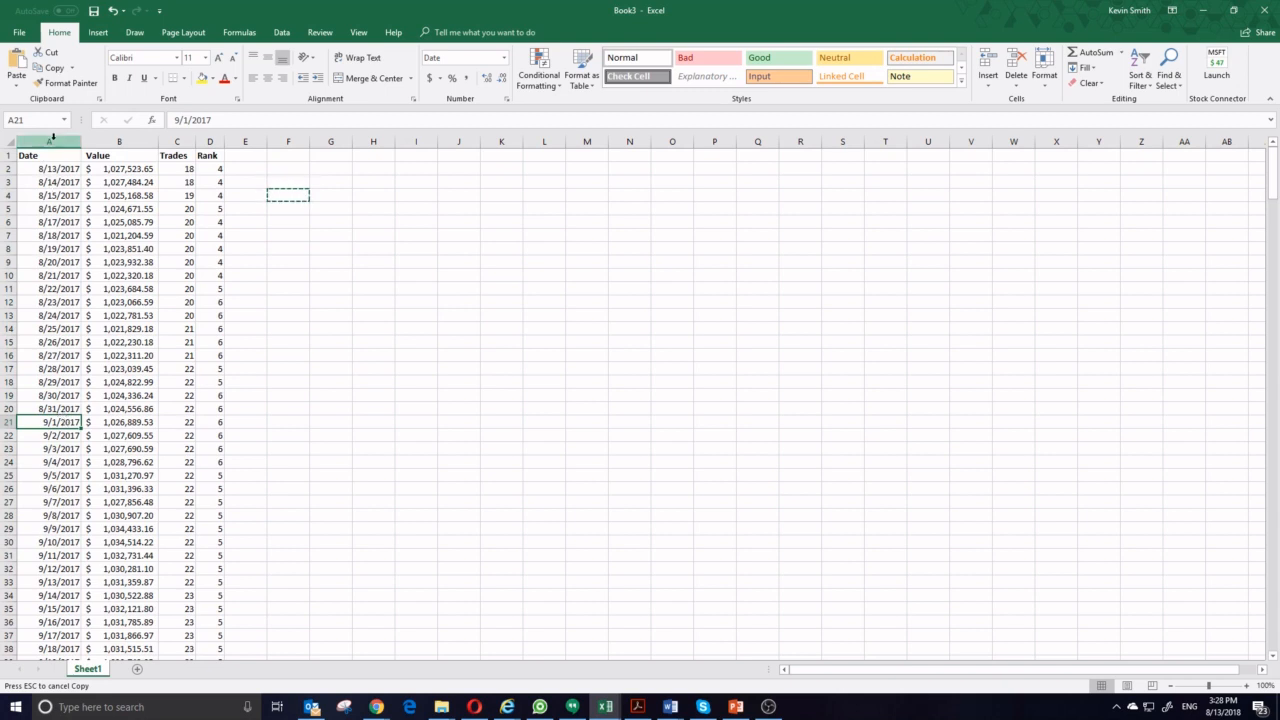
# Sort the portfolio table by Date on cell values, in Newest to Oldest order
pyautogui.click(284, 33)
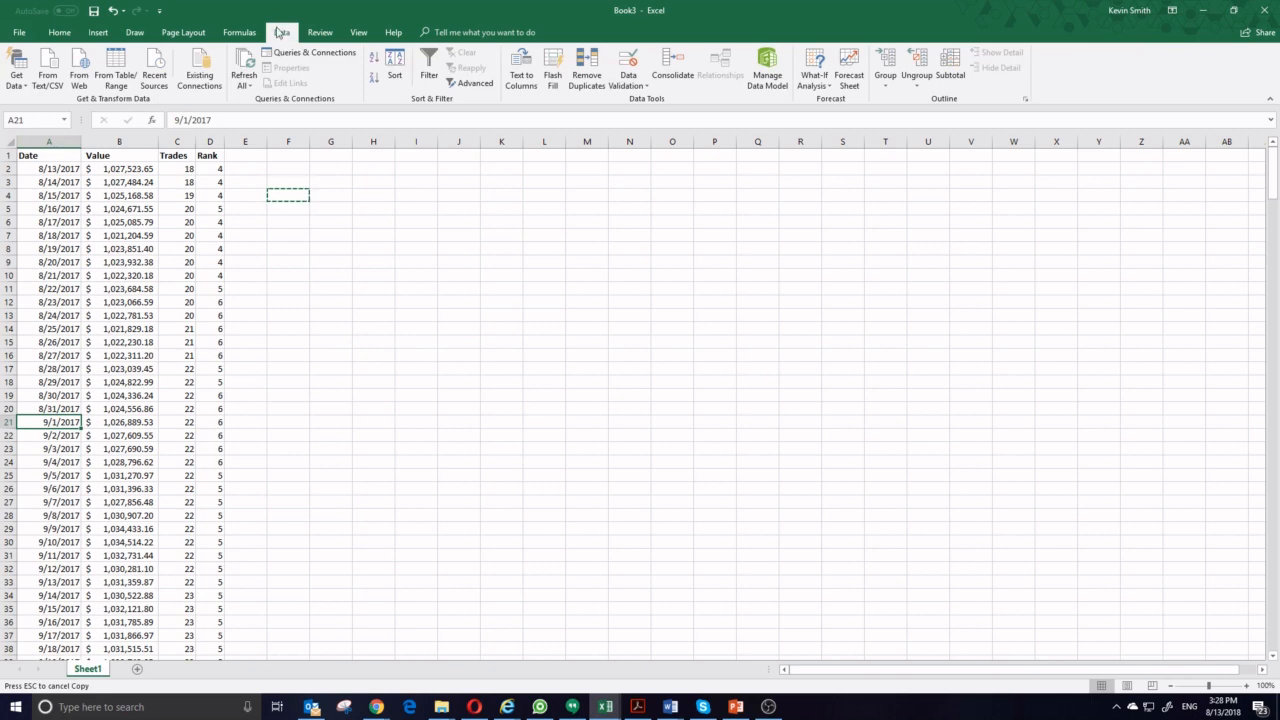
pyautogui.click(394, 66)
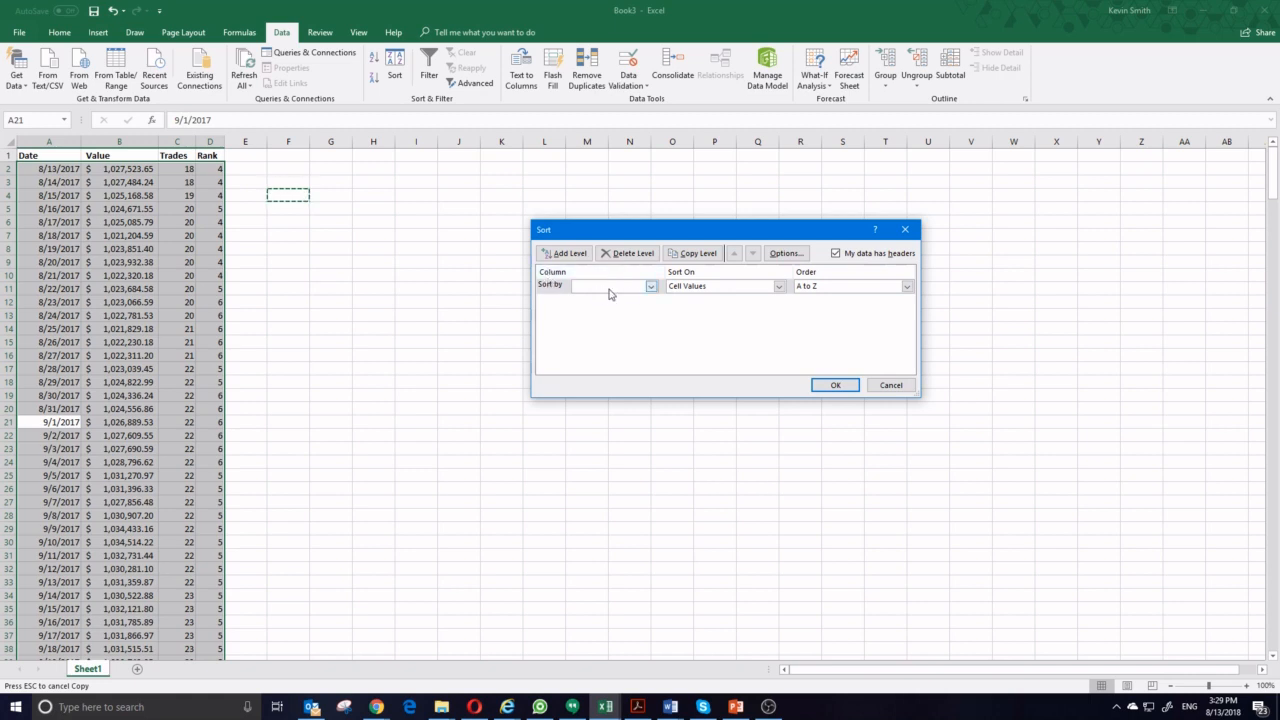
pyautogui.click(650, 287)
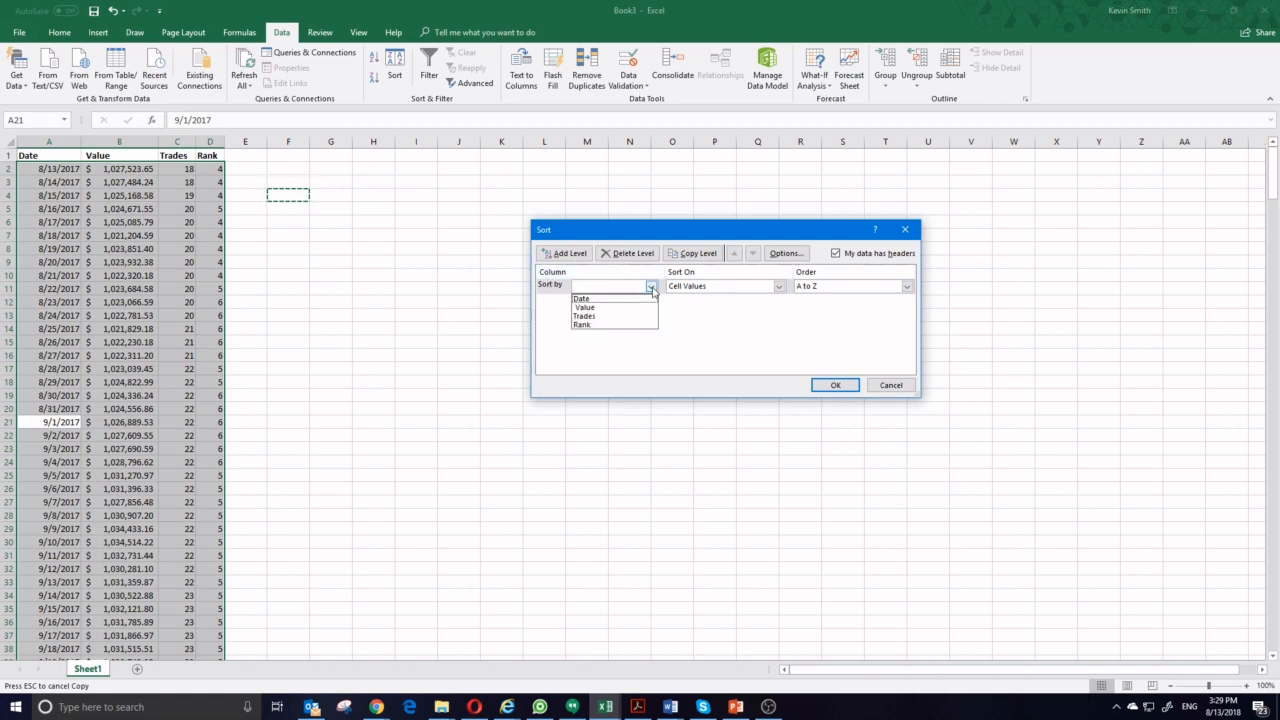
pyautogui.click(598, 302)
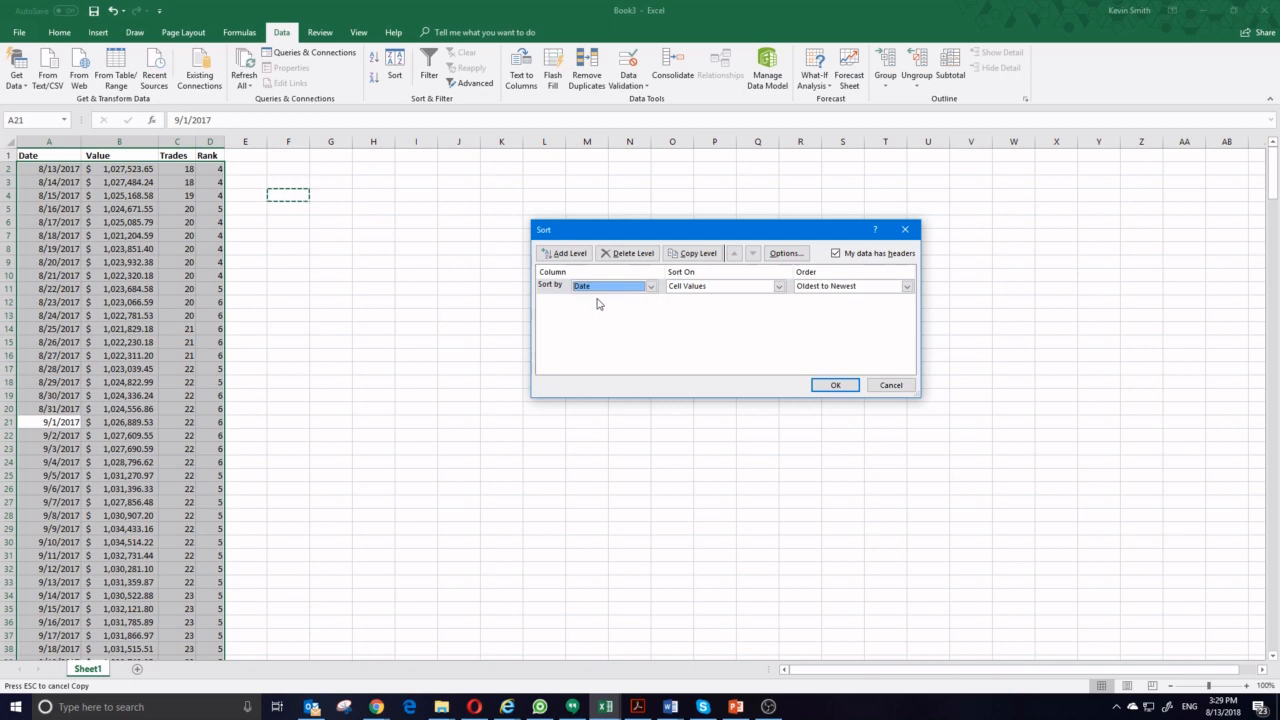
pyautogui.click(838, 290)
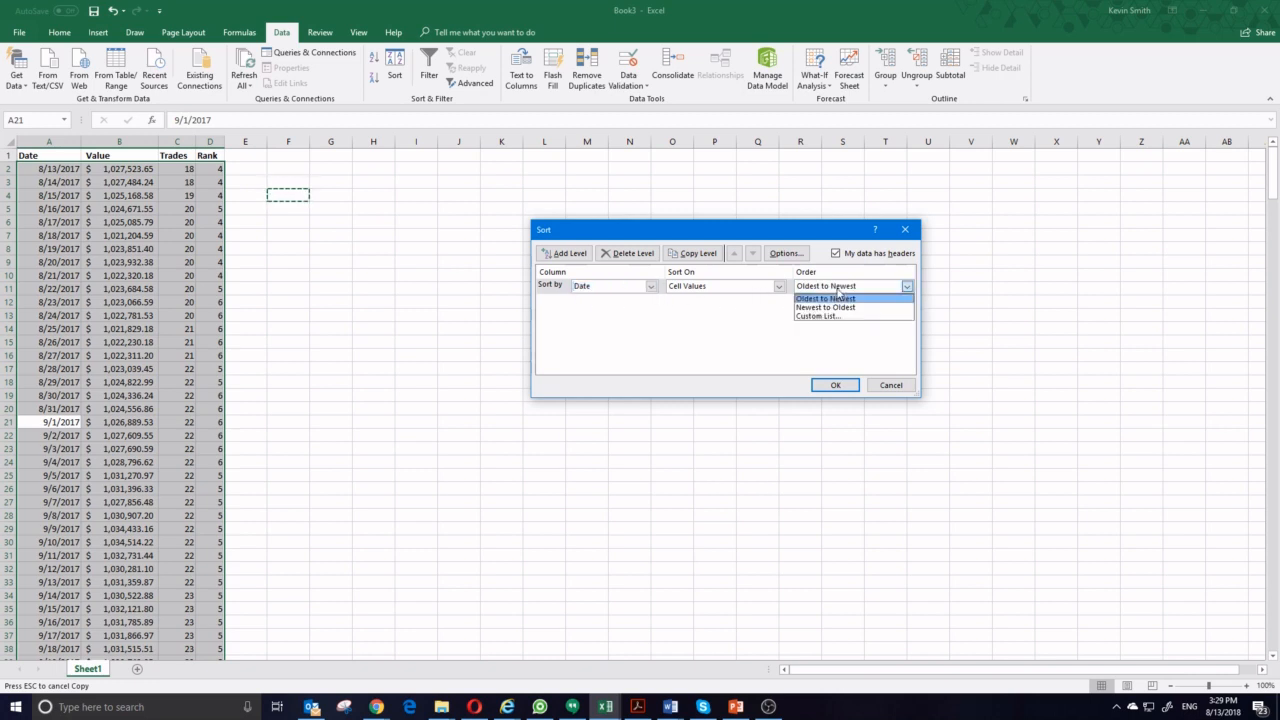
pyautogui.click(834, 306)
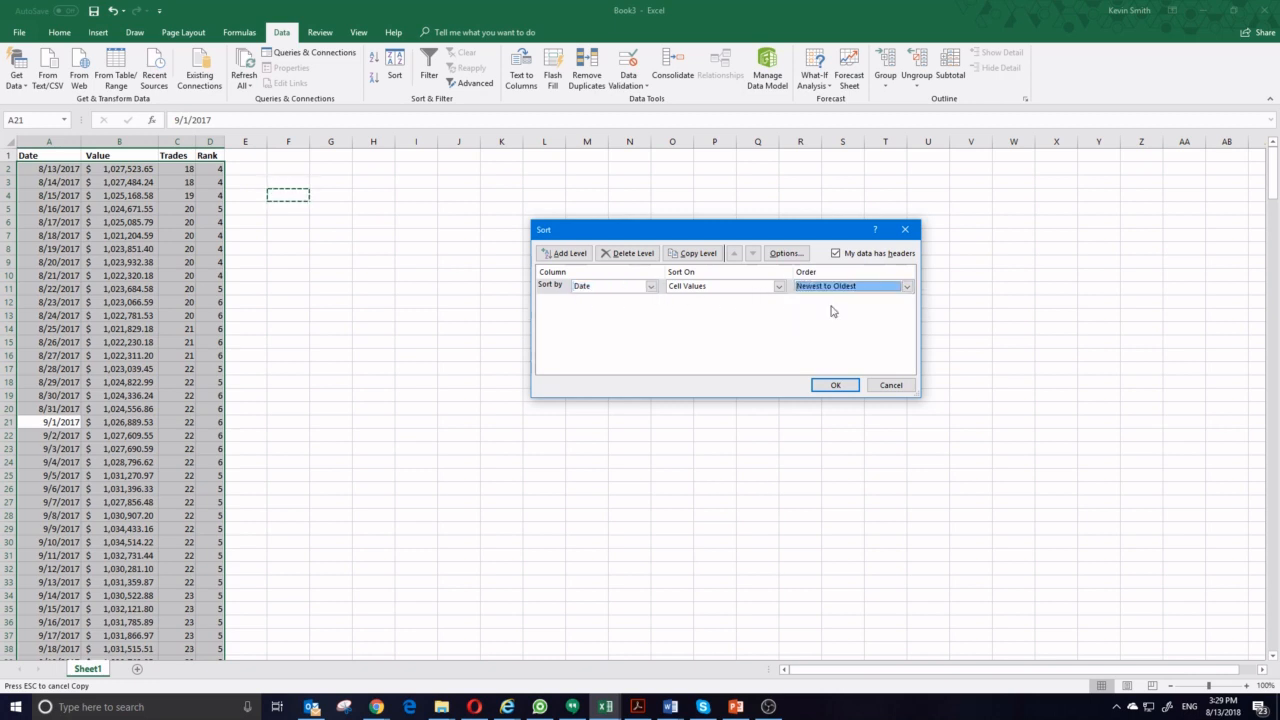
pyautogui.click(834, 386)
pyautogui.click(90, 264)
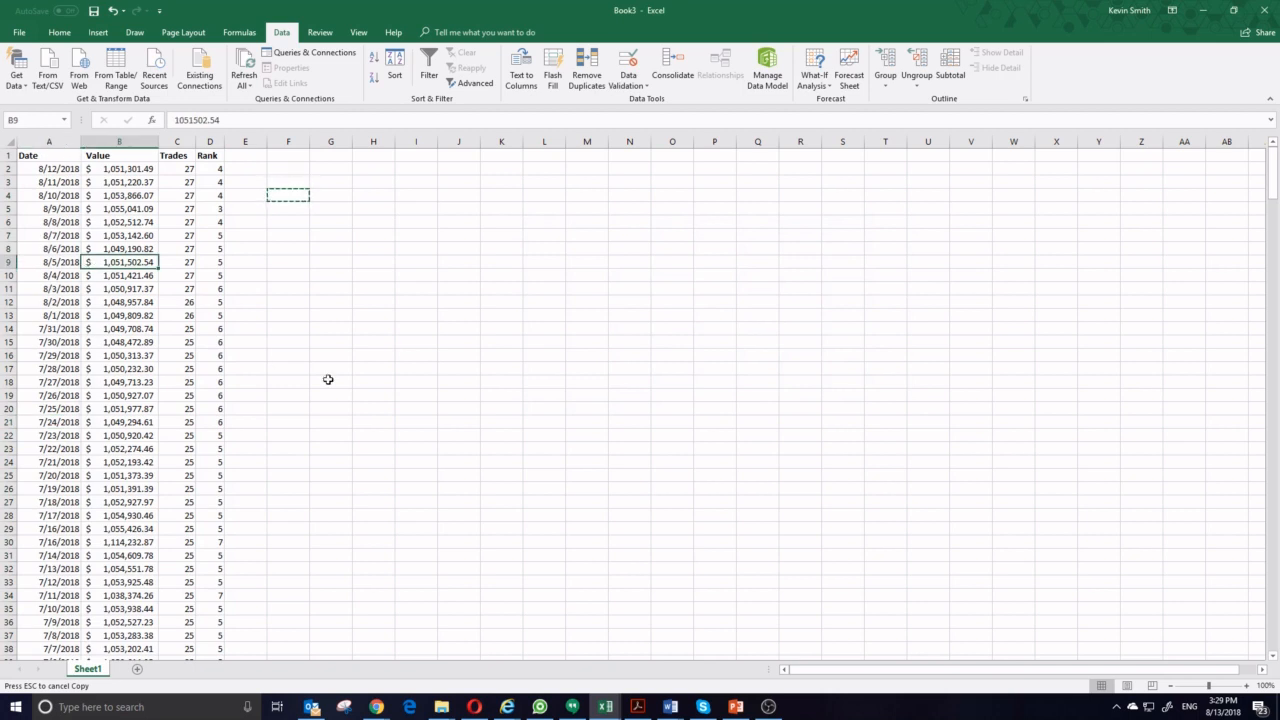
# Switch to the My Daily Portfolio Values spreadsheet in Google Sheets and sort the sheet A → Z by the DATE column
pyautogui.click(378, 705)
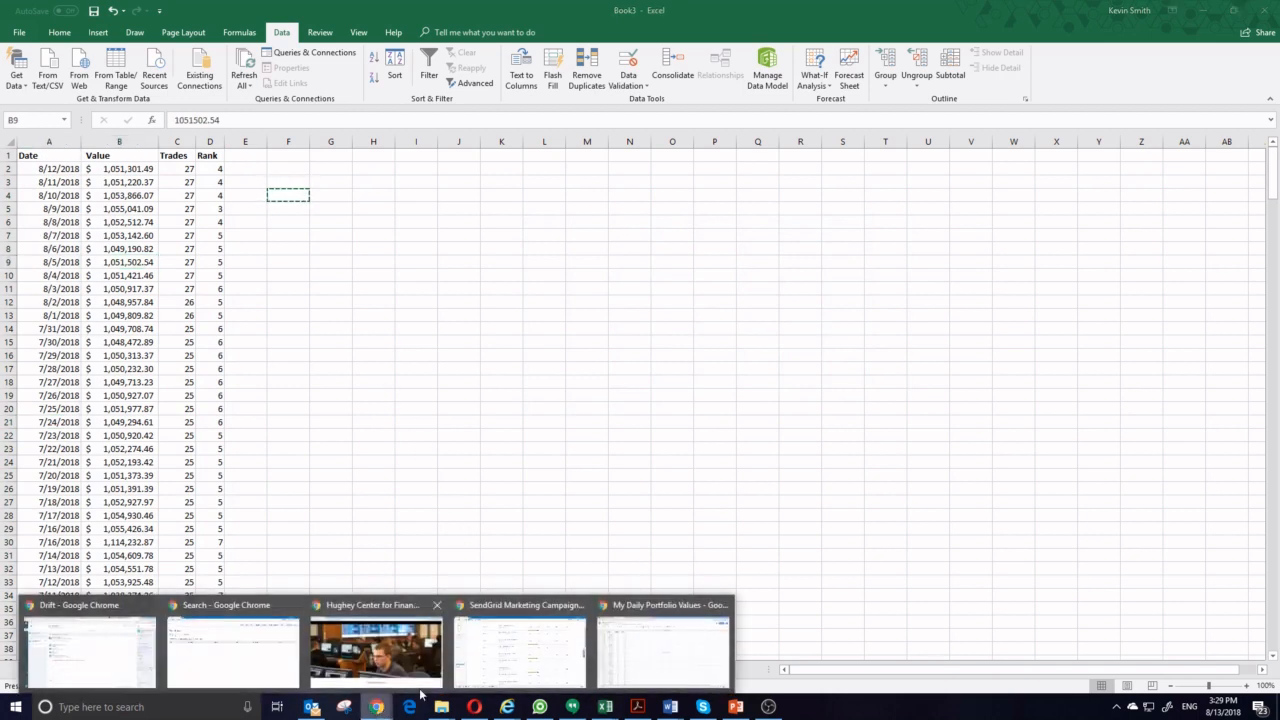
pyautogui.click(663, 648)
pyautogui.click(131, 234)
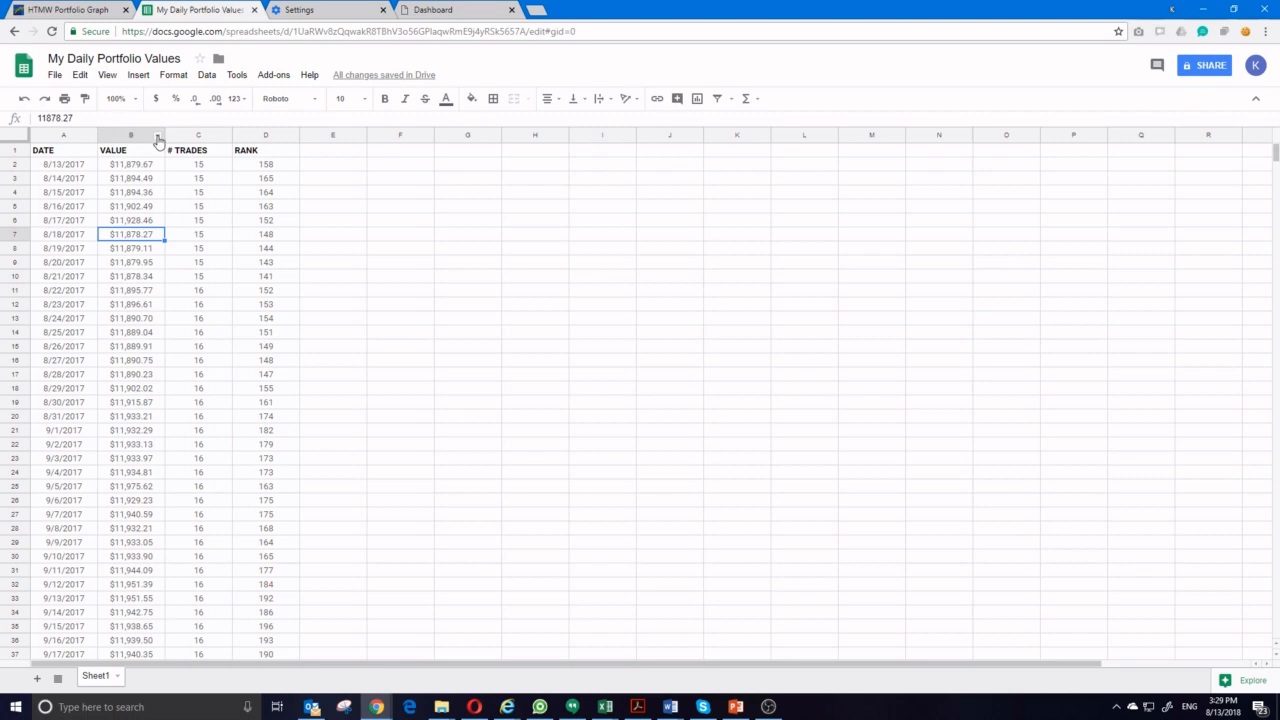
pyautogui.click(90, 137)
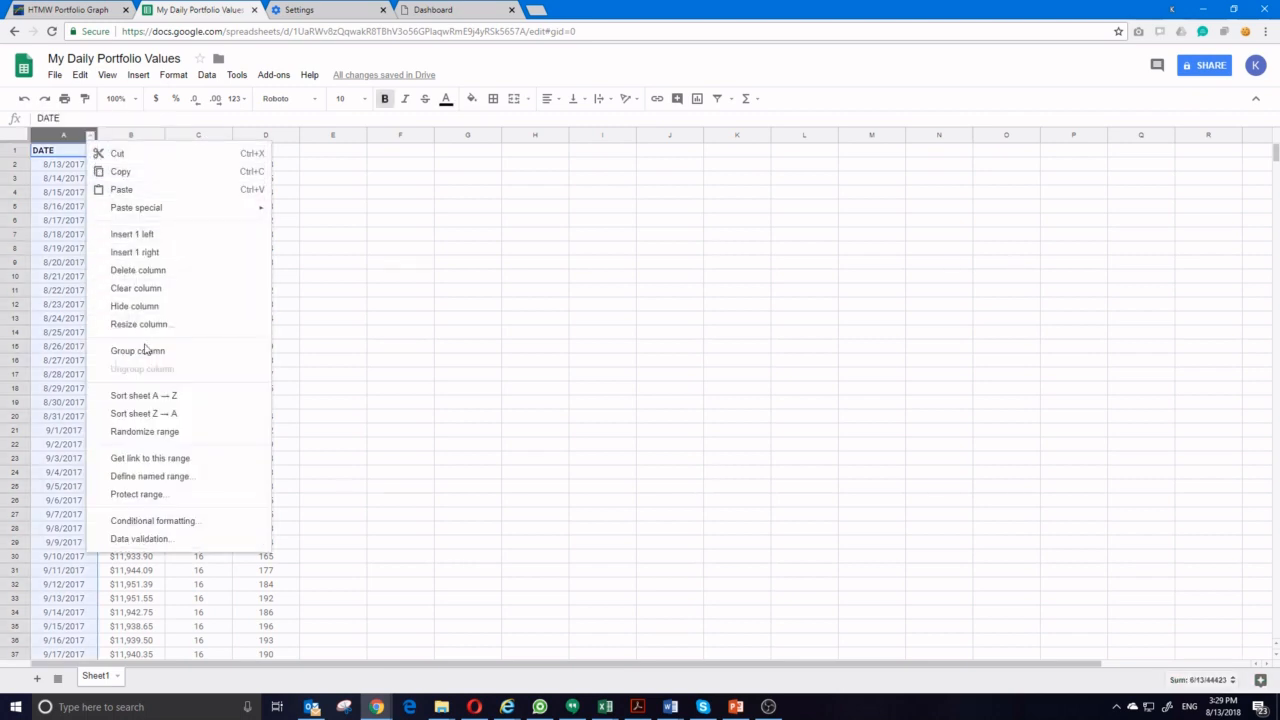
pyautogui.click(189, 401)
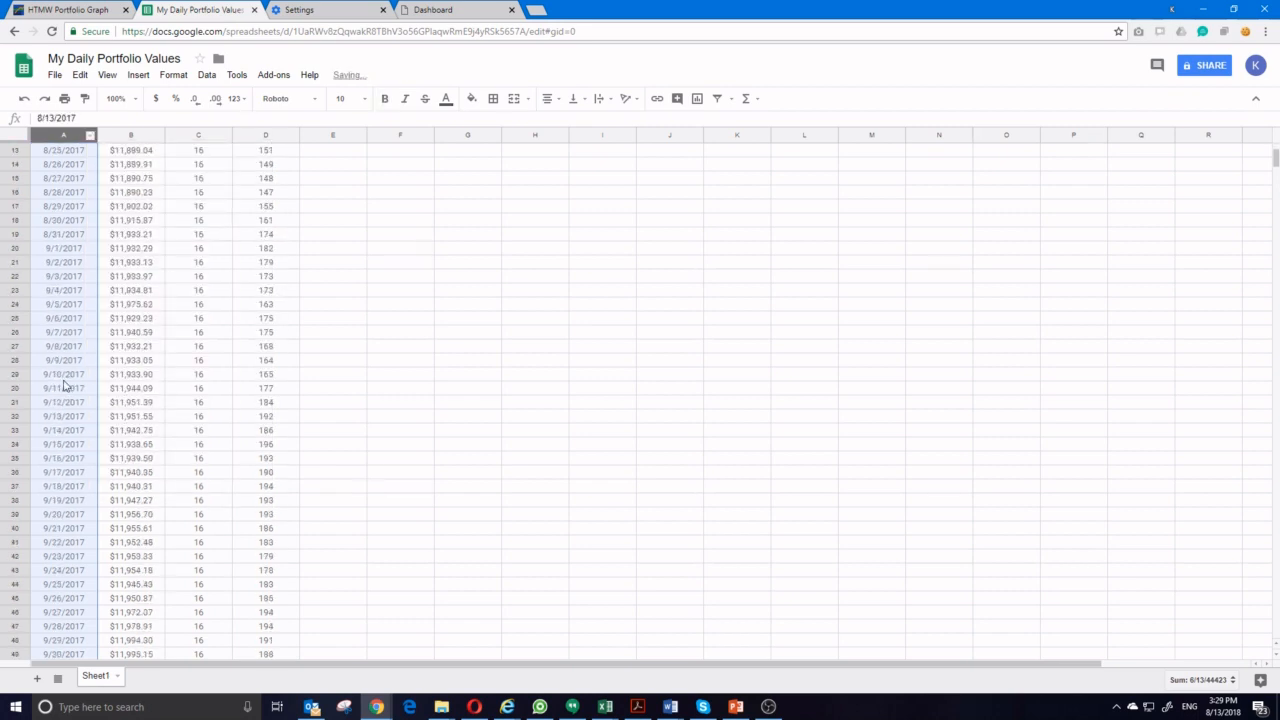
pyautogui.click(55, 155)
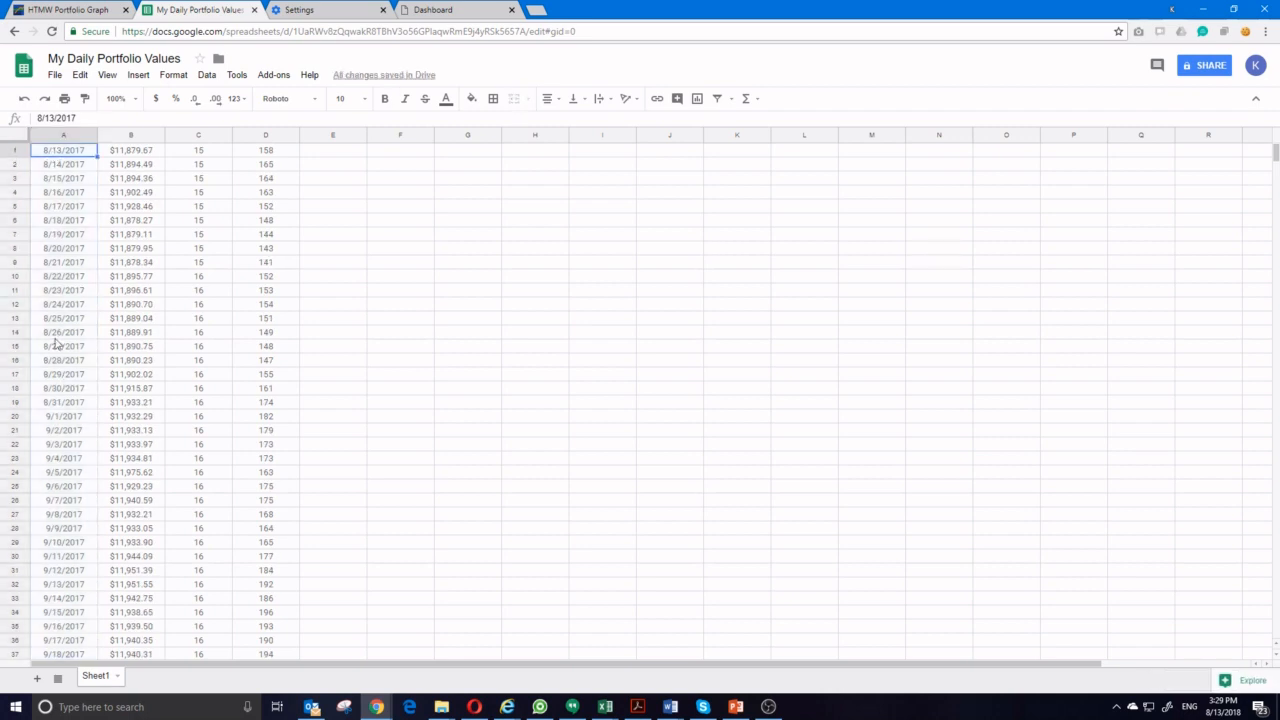
# Find the DATE, VALUE, # TRADES and RANK header row in row 361, below the last entry, and copy the whole row
pyautogui.scroll(-15, 57, 337)
pyautogui.scroll(-20, 97, 507)
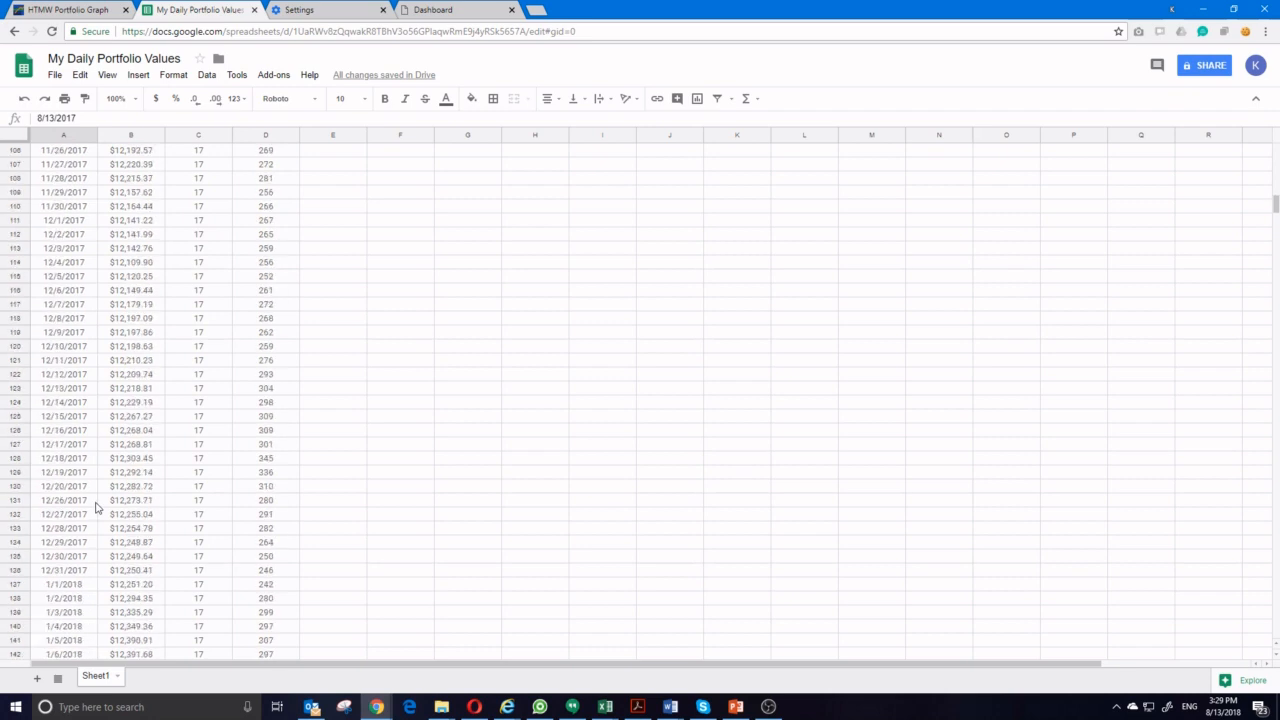
pyautogui.scroll(-20, 97, 507)
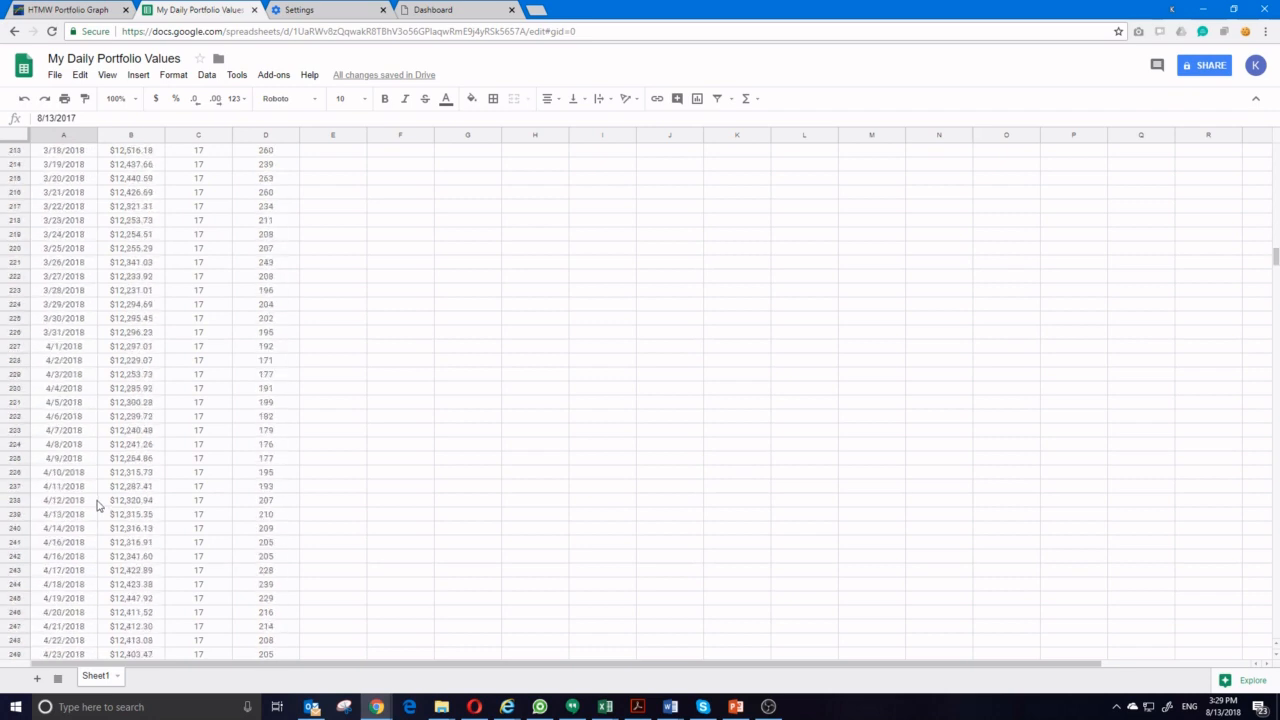
pyautogui.scroll(-8, 103, 502)
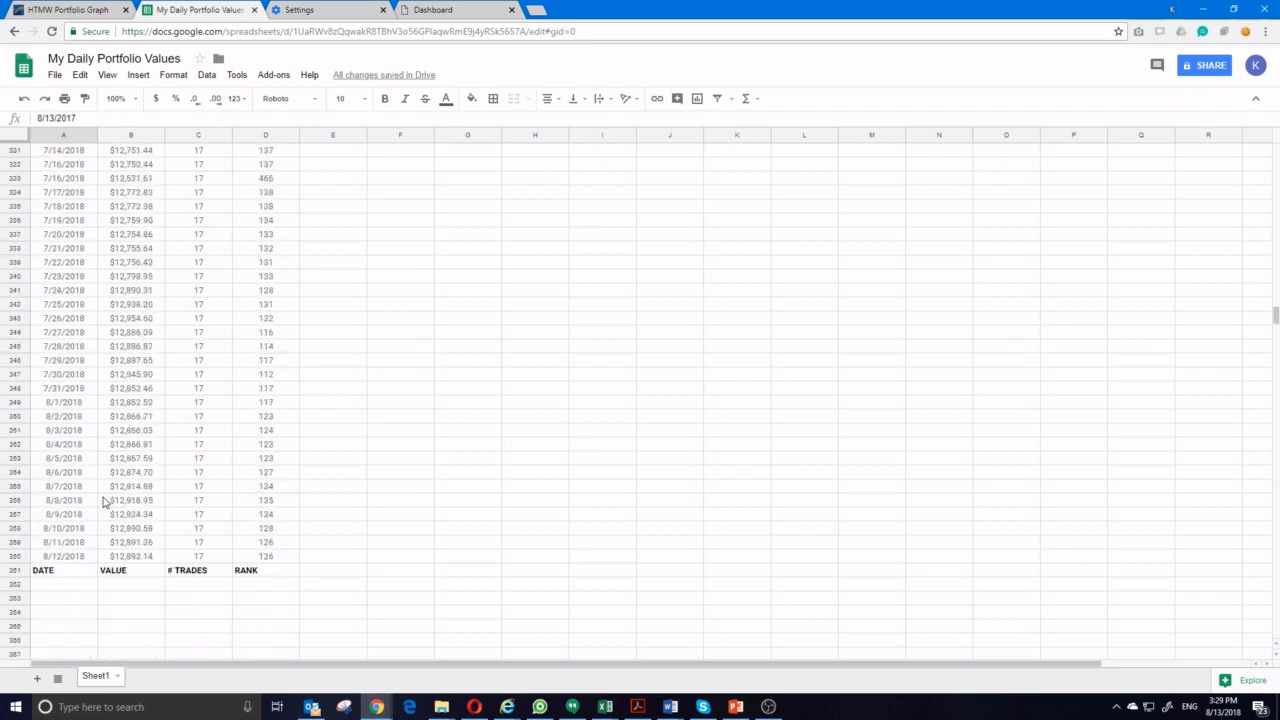
pyautogui.click(50, 473)
pyautogui.click(13, 475)
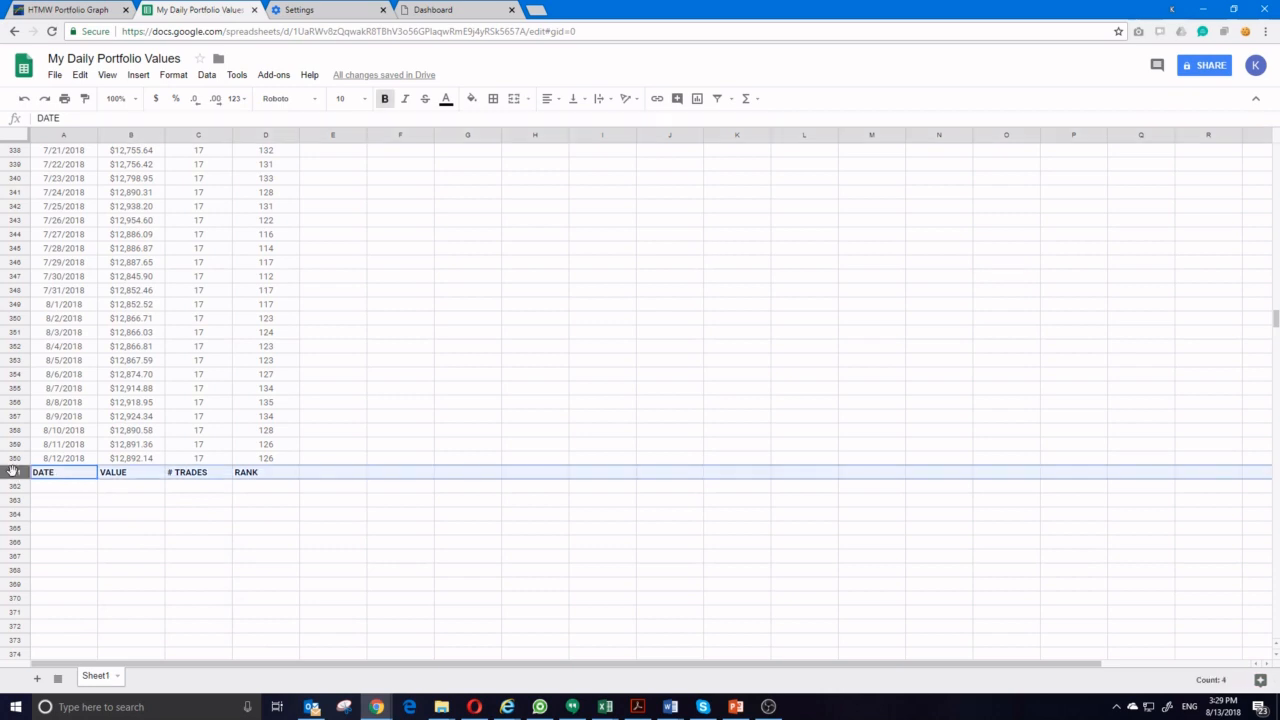
pyautogui.rightClick(11, 472)
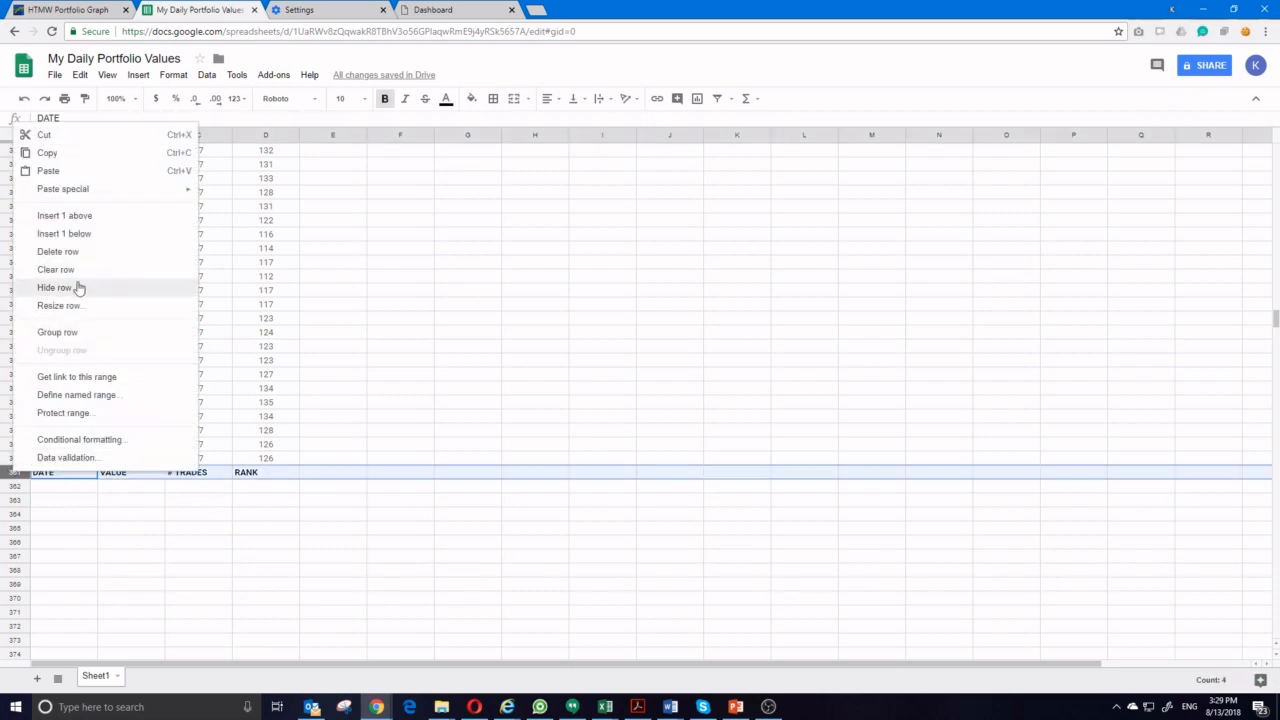
pyautogui.click(58, 152)
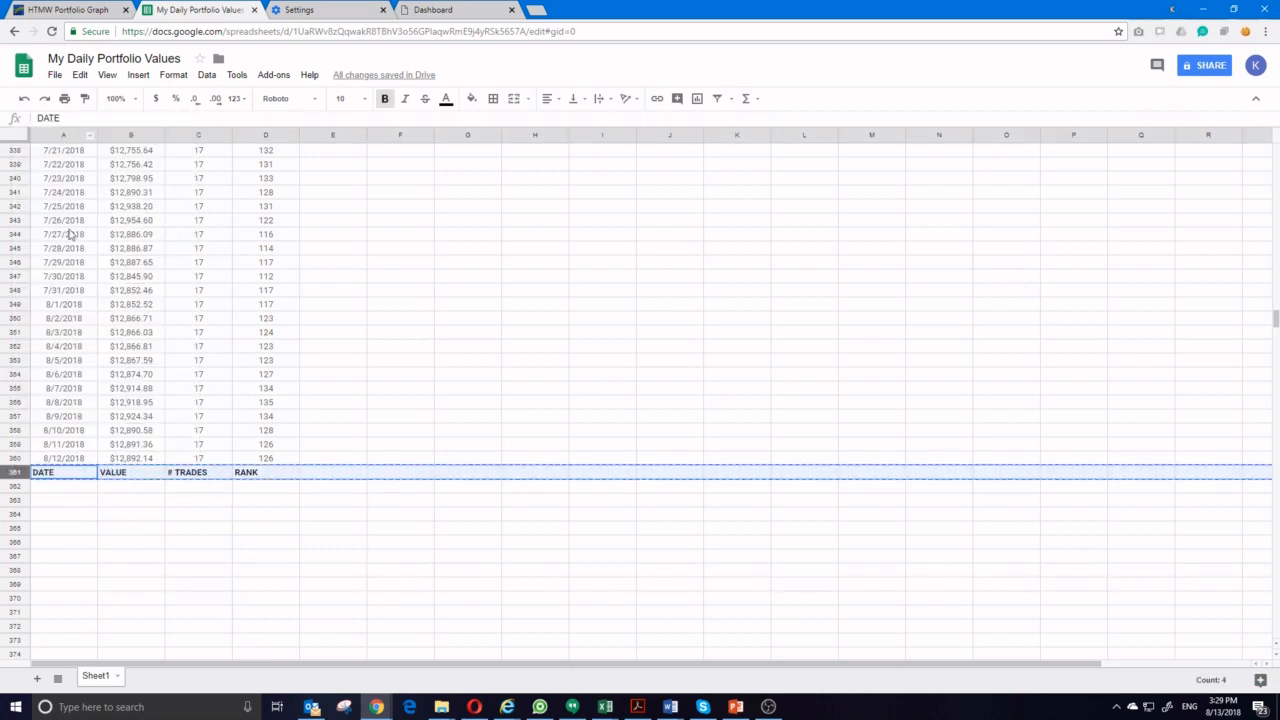
# Insert a blank row above the first 8/13/2017 entry and paste the copied header row into it
pyautogui.scroll(4, 478, 341)
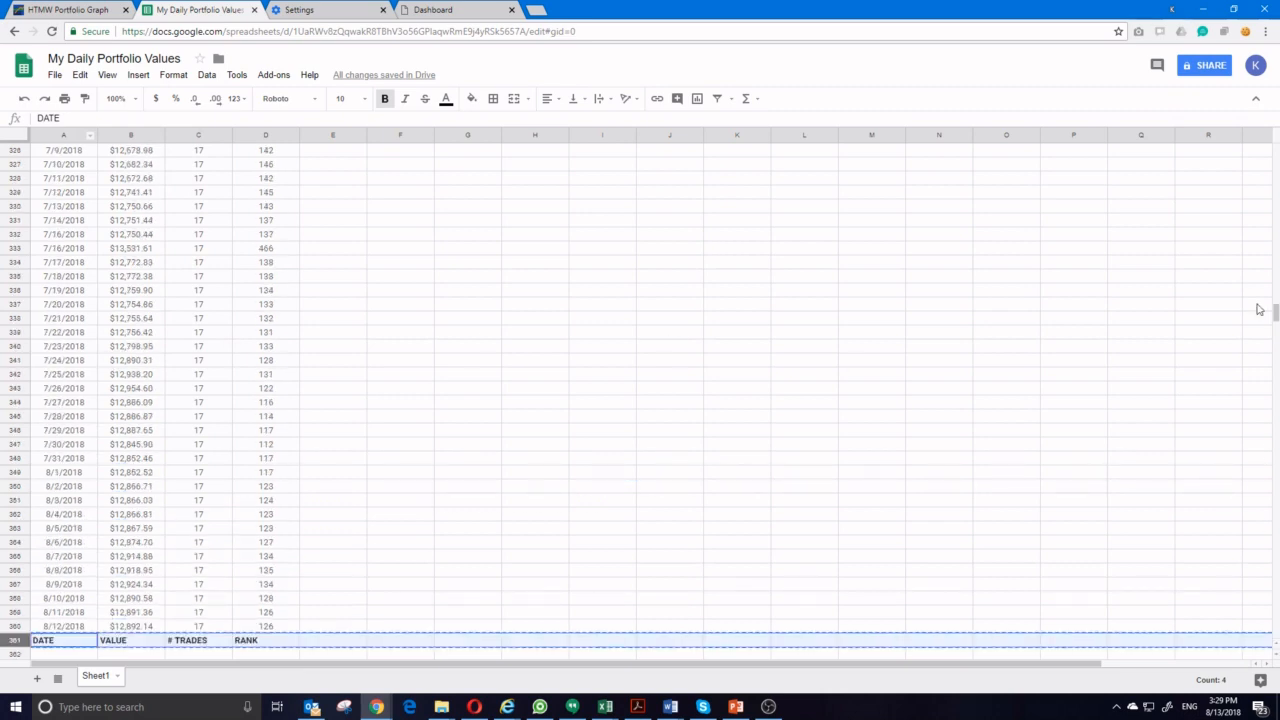
pyautogui.moveTo(1276, 312); pyautogui.dragTo(1276, 148)
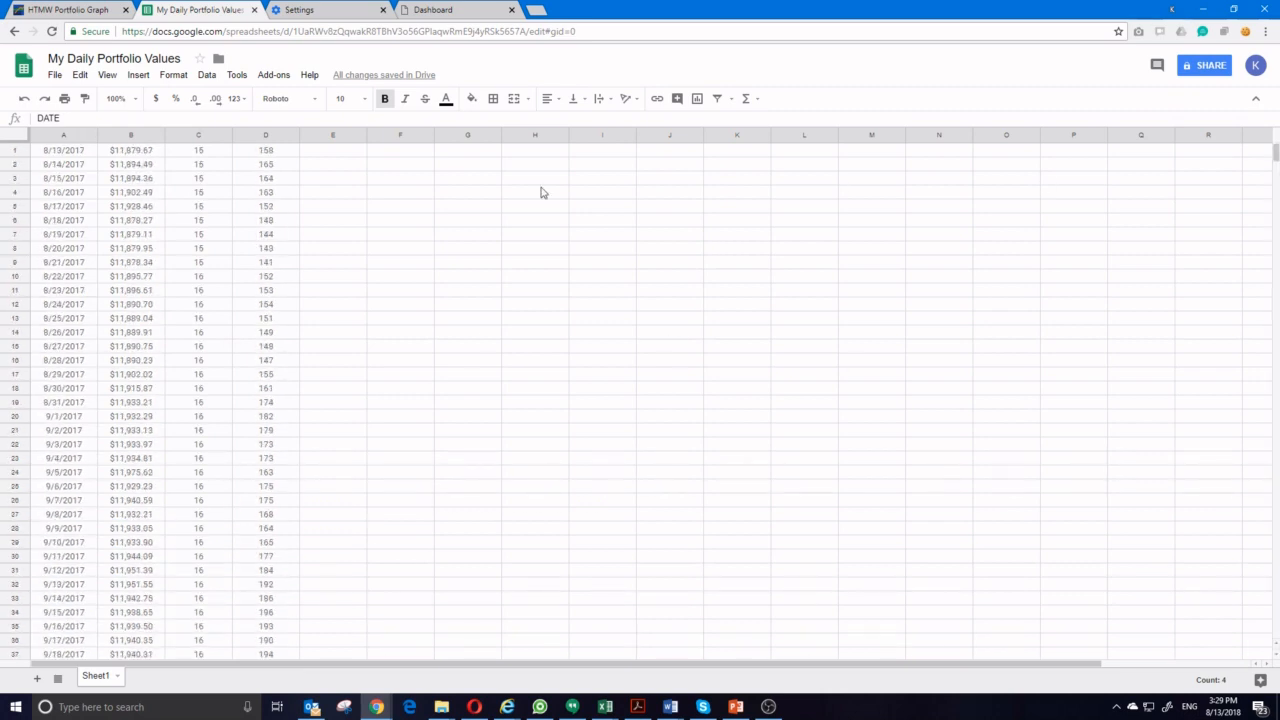
pyautogui.rightClick(44, 153)
pyautogui.click(95, 243)
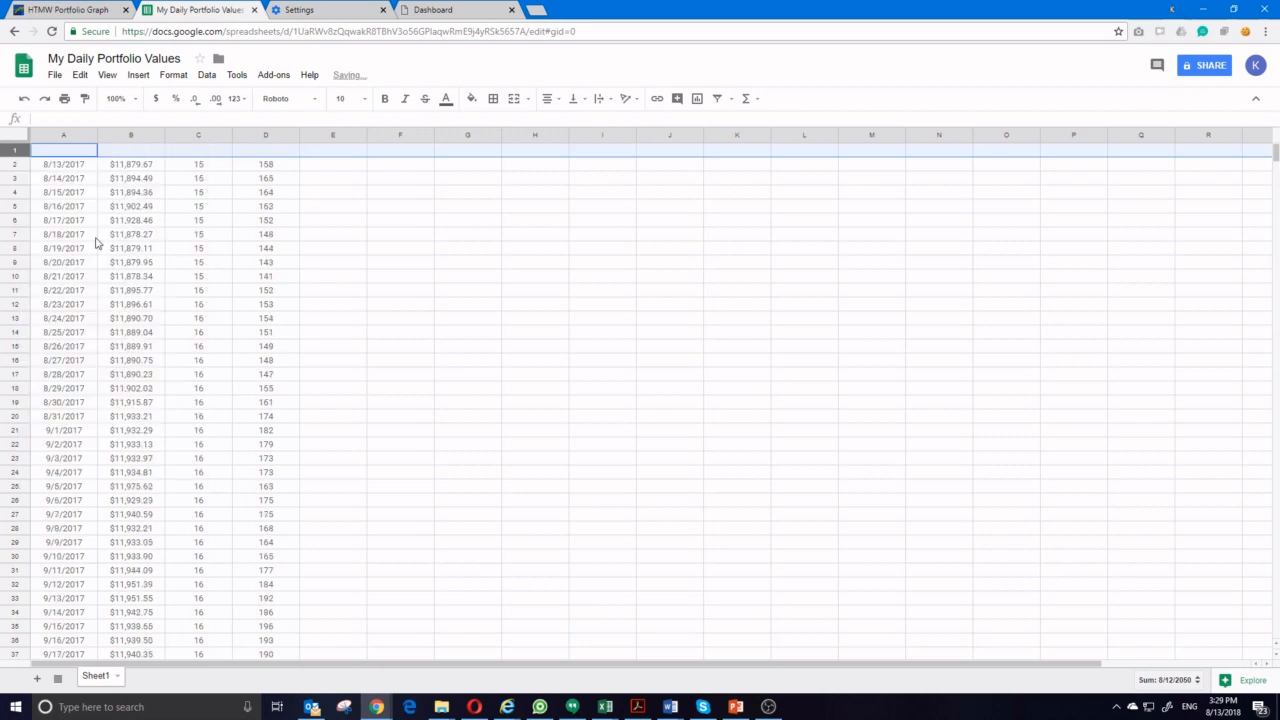
pyautogui.hotkey('ctrl', 'v')
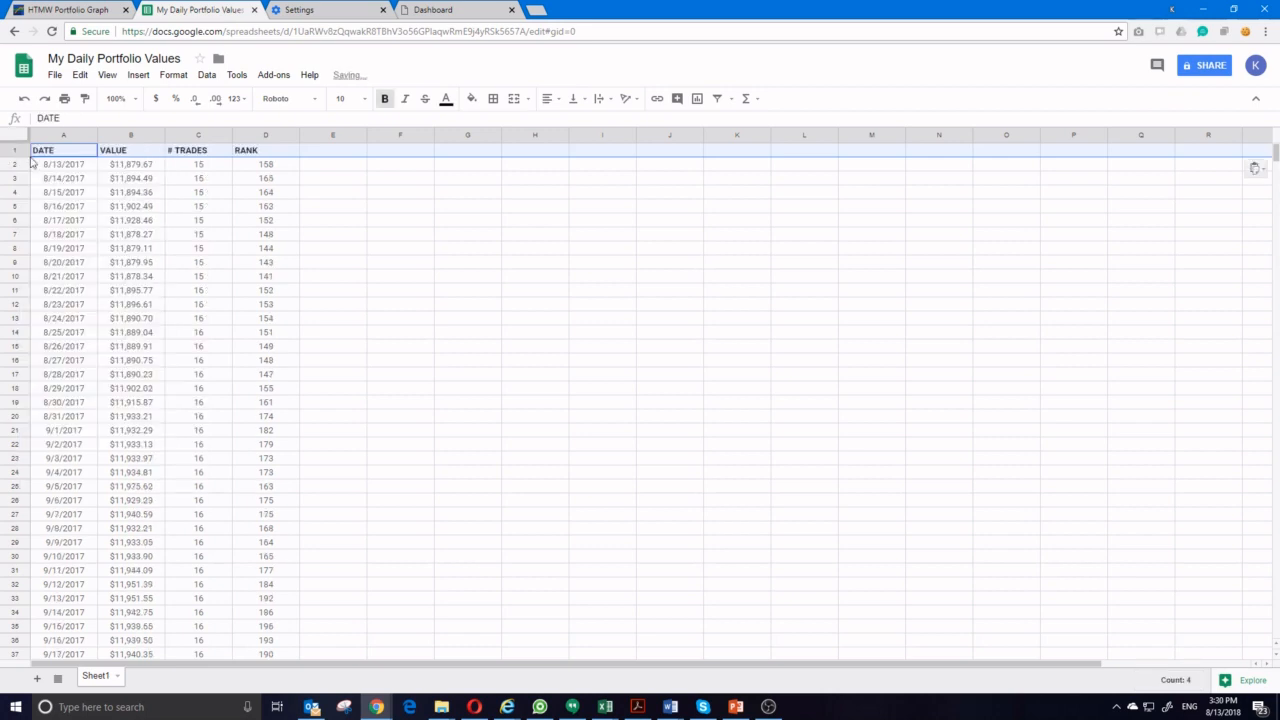
pyautogui.click(155, 208)
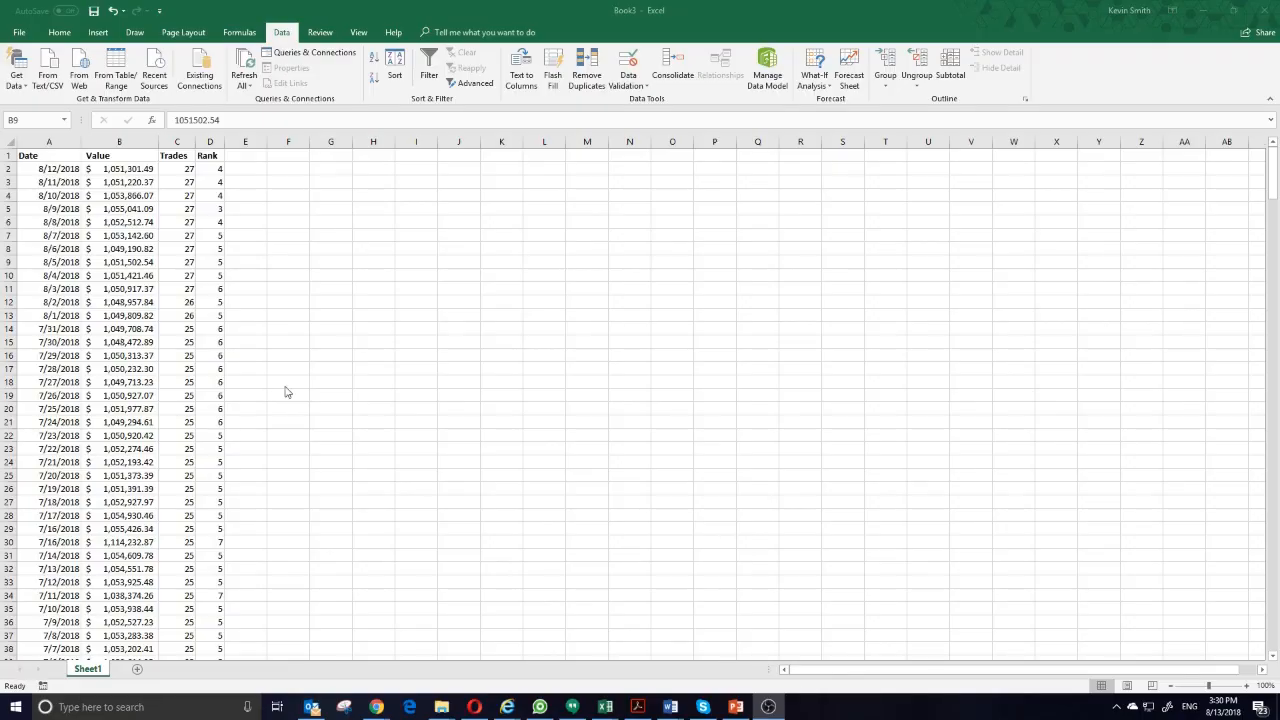
# In the Book3 workbook in Excel, delete columns C through F, including Trades and Rank
pyautogui.click(287, 391)
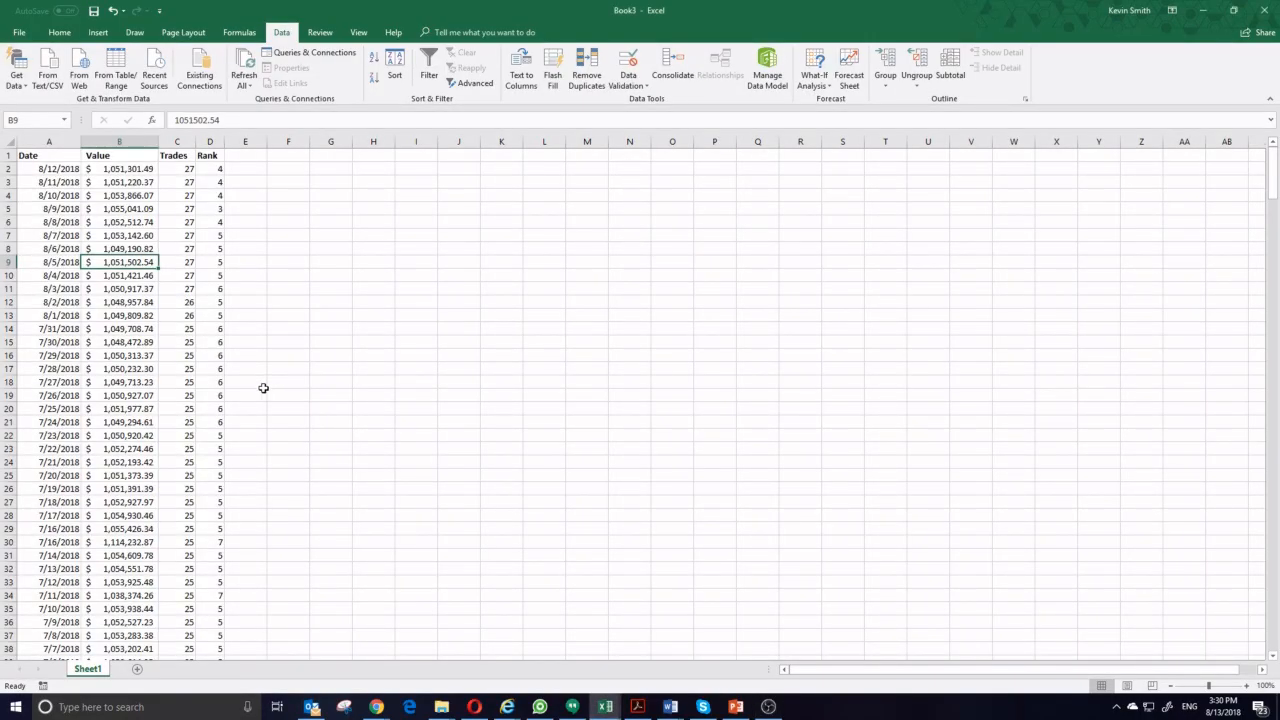
pyautogui.click(248, 208)
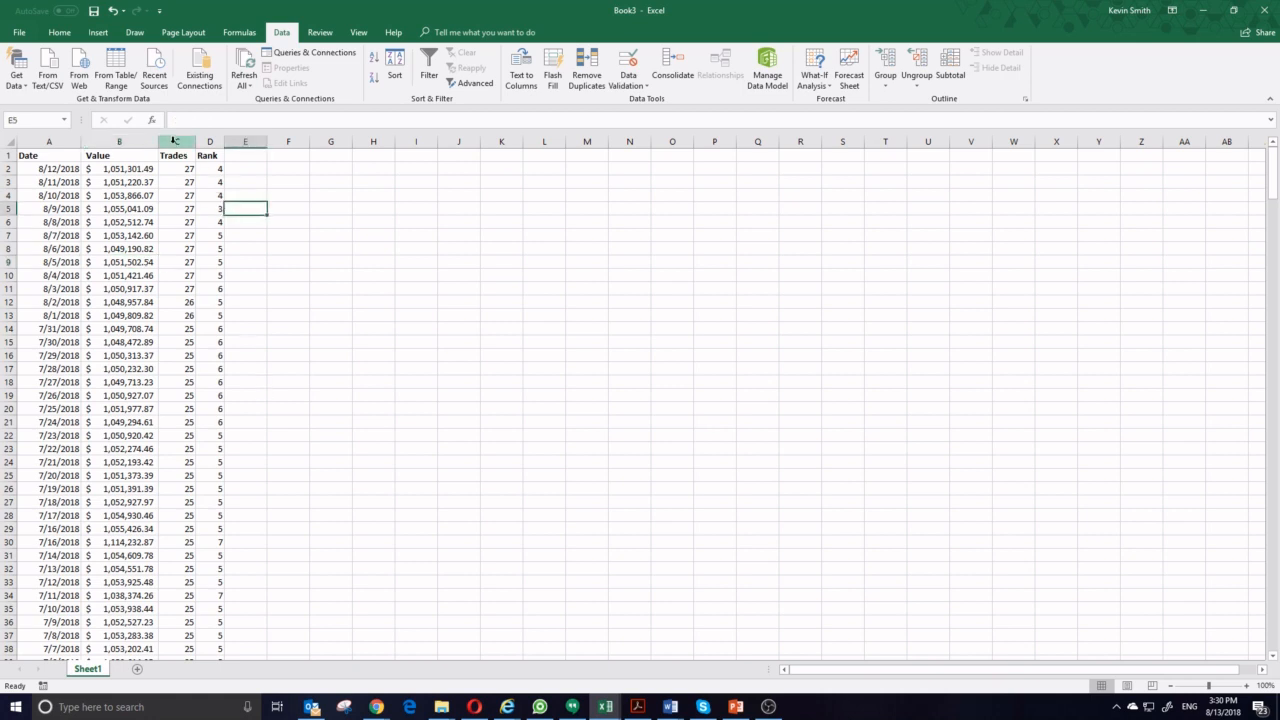
pyautogui.moveTo(173, 141); pyautogui.dragTo(286, 141)
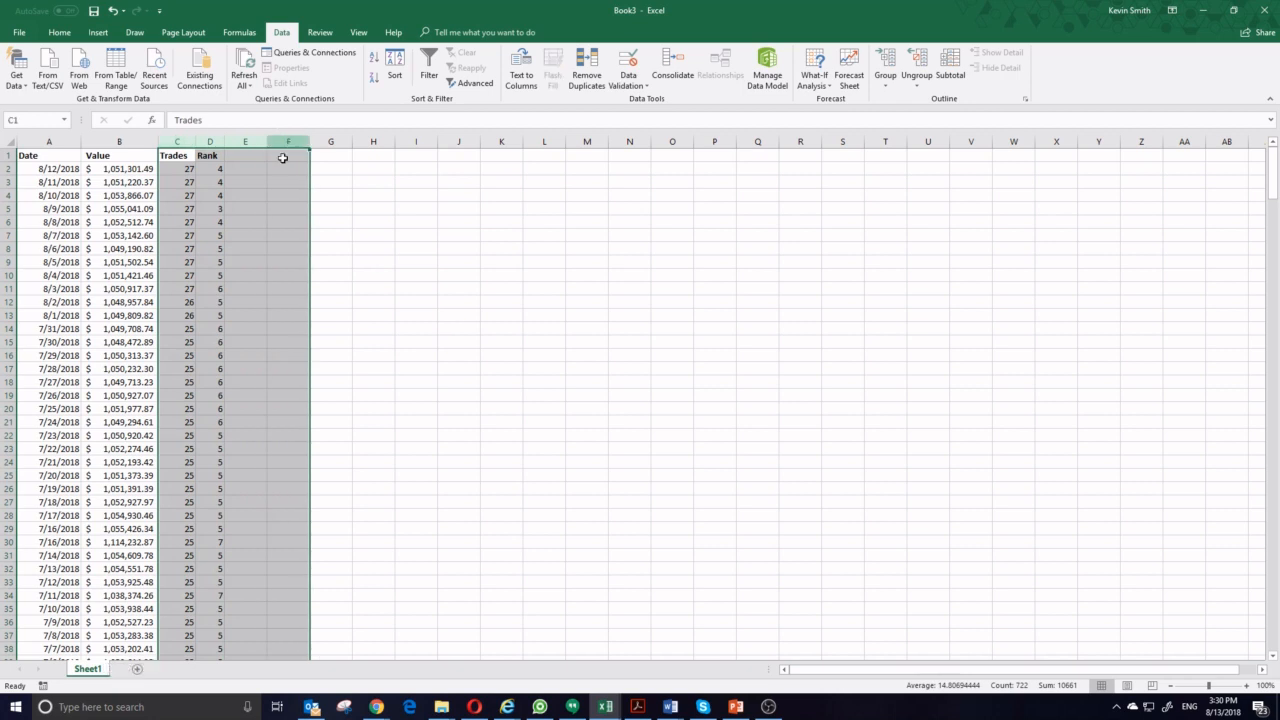
pyautogui.rightClick(220, 197)
pyautogui.click(263, 311)
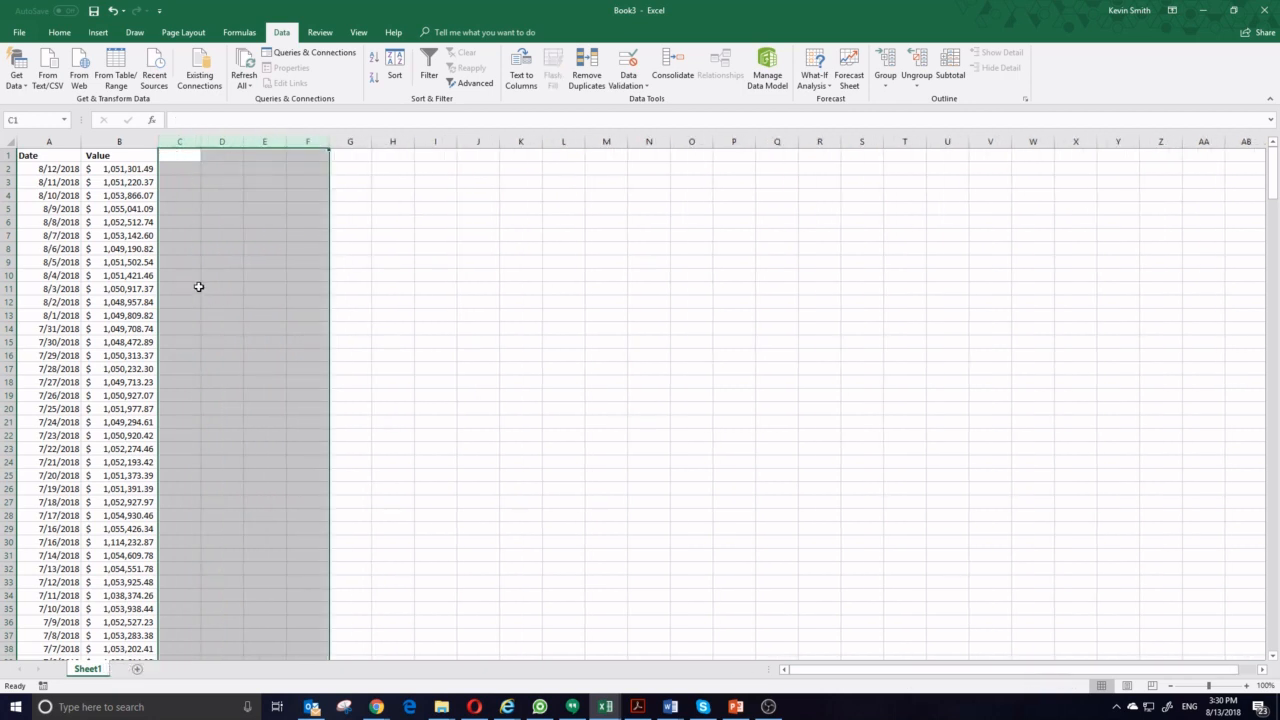
pyautogui.click(199, 287)
# Switch back to My Daily Portfolio Values in Google Sheets and delete the # TRADES and RANK columns, C and D
pyautogui.hotkey('alt', 'Tab')
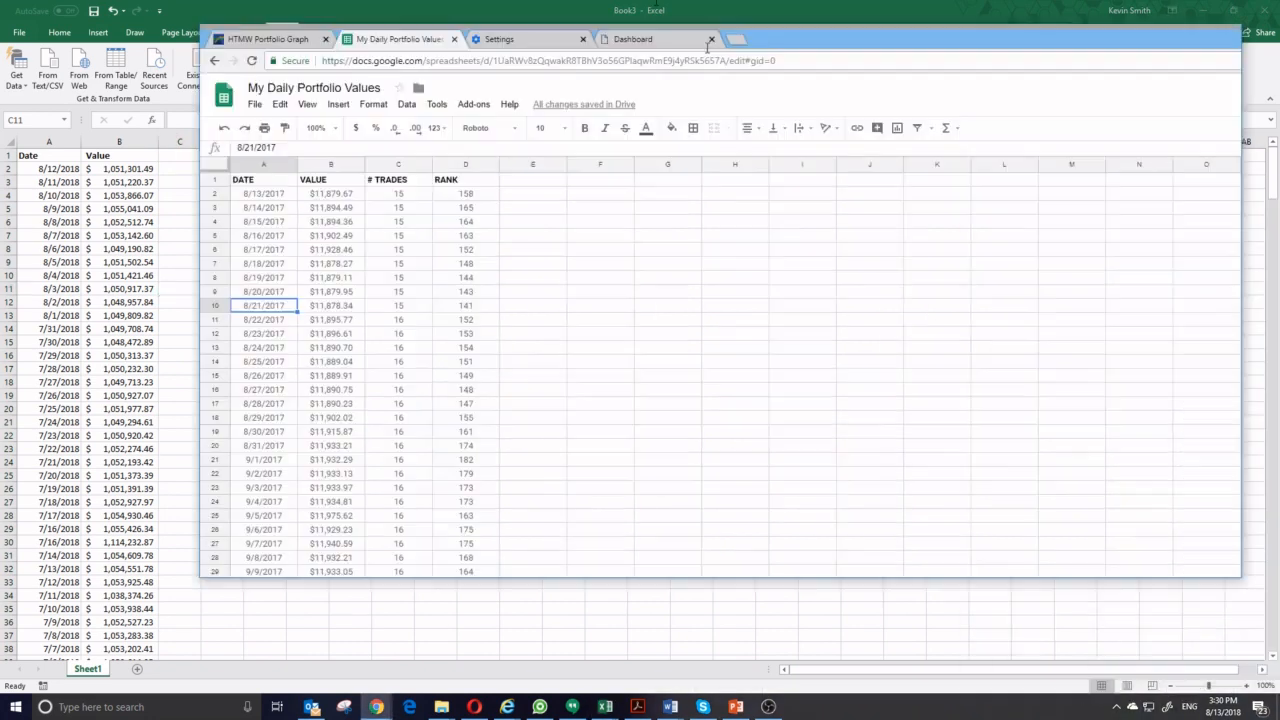
pyautogui.click(313, 292)
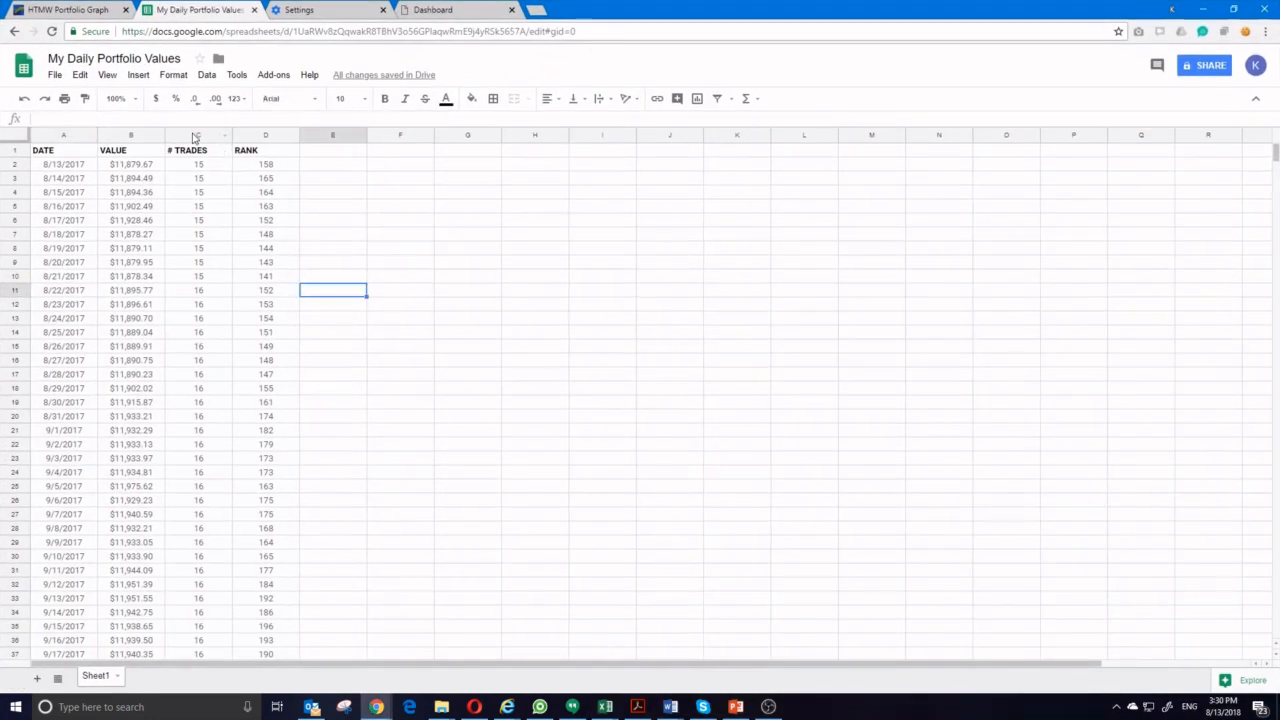
pyautogui.moveTo(195, 137); pyautogui.dragTo(250, 135)
pyautogui.rightClick(238, 221)
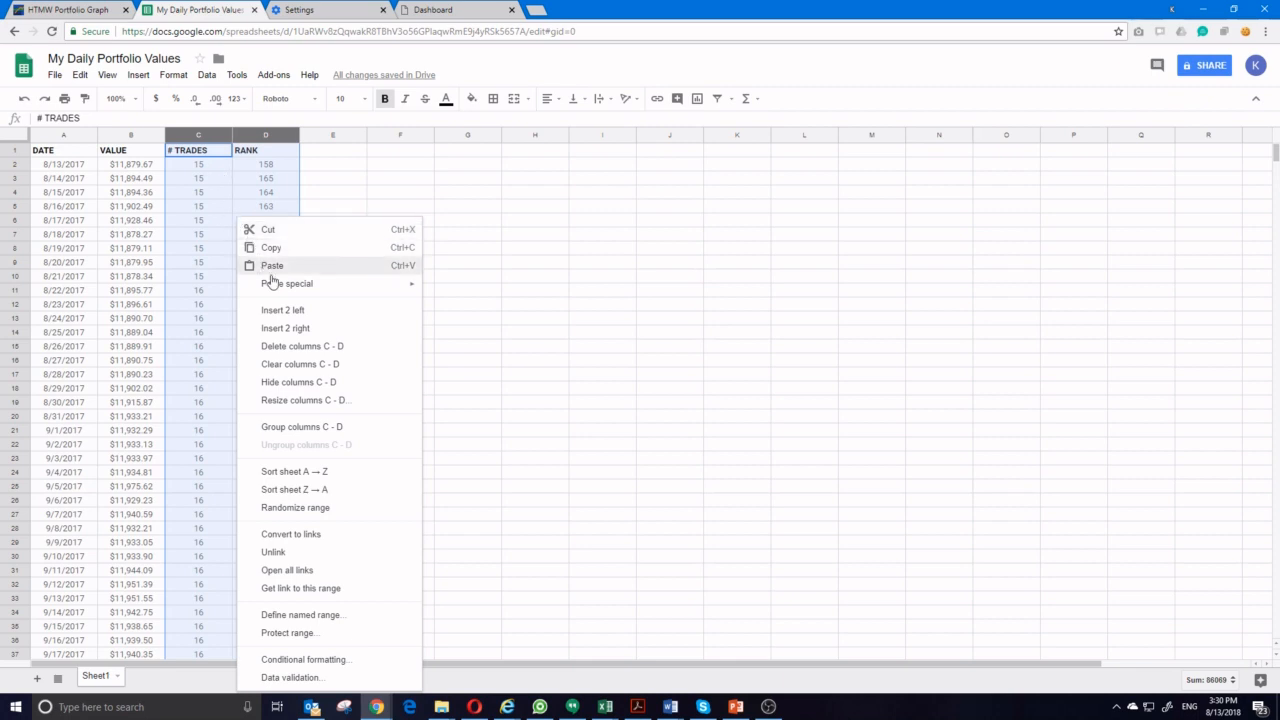
pyautogui.click(300, 364)
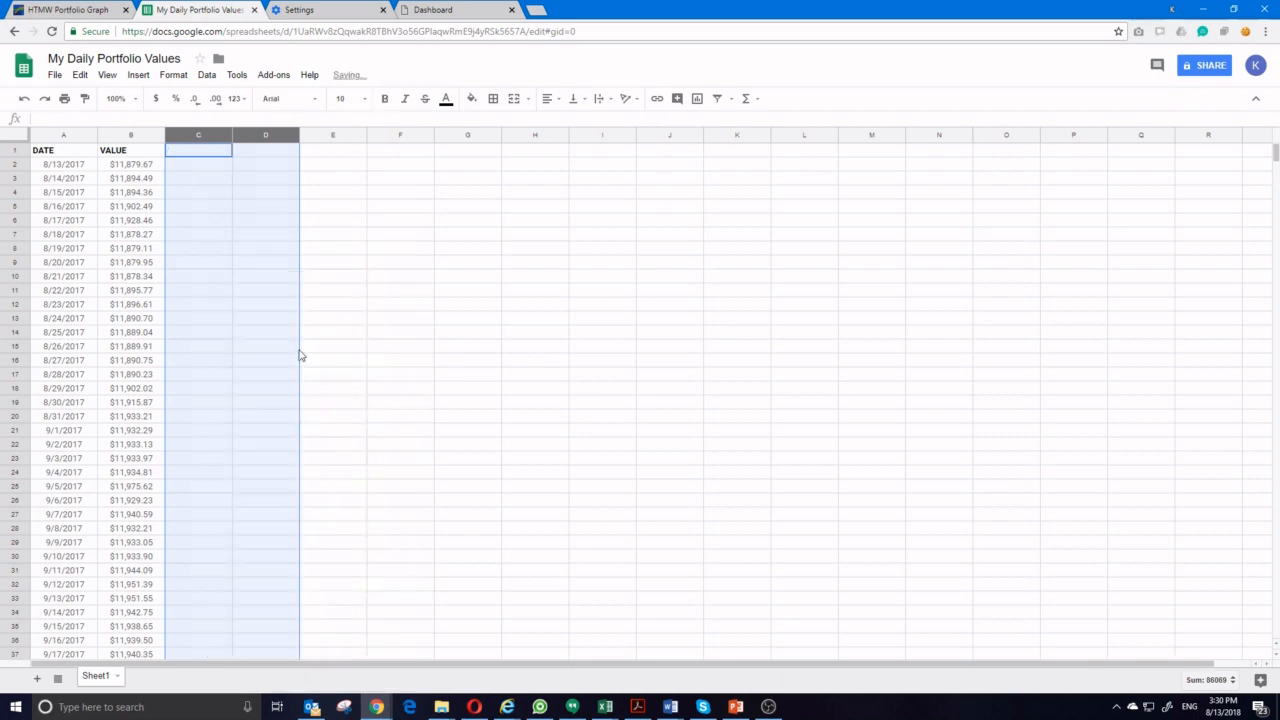
pyautogui.click(231, 262)
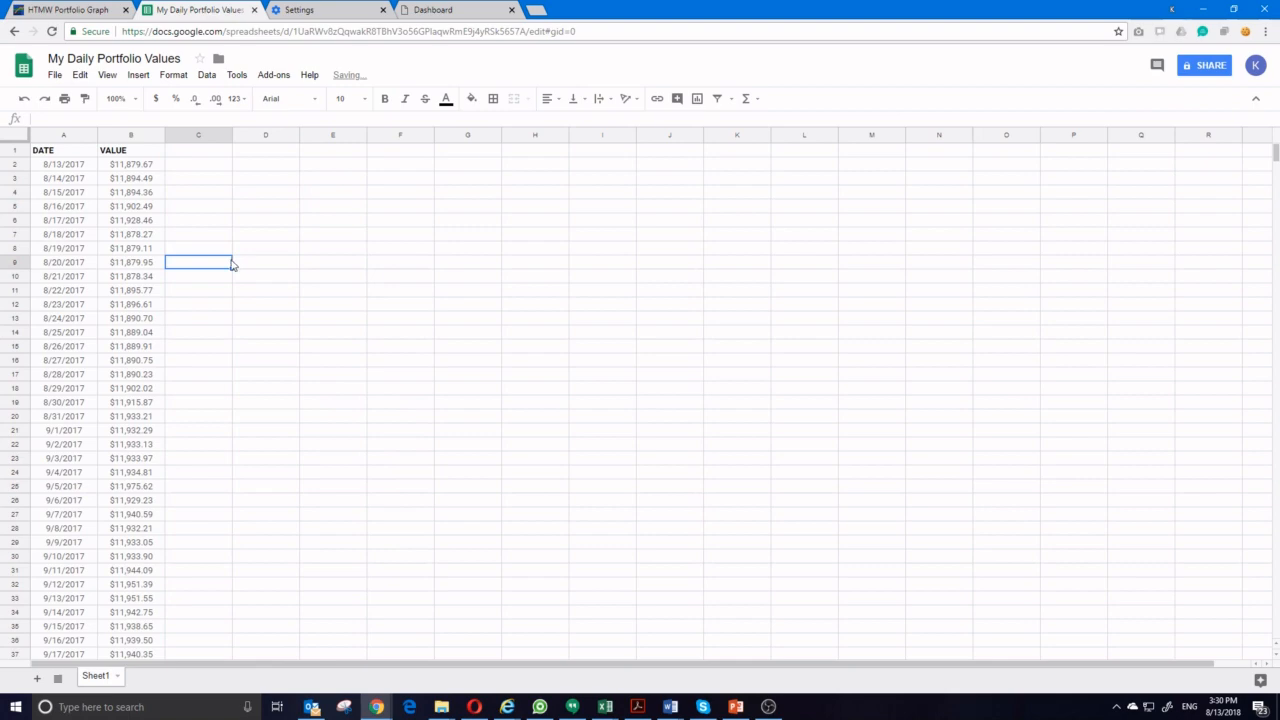